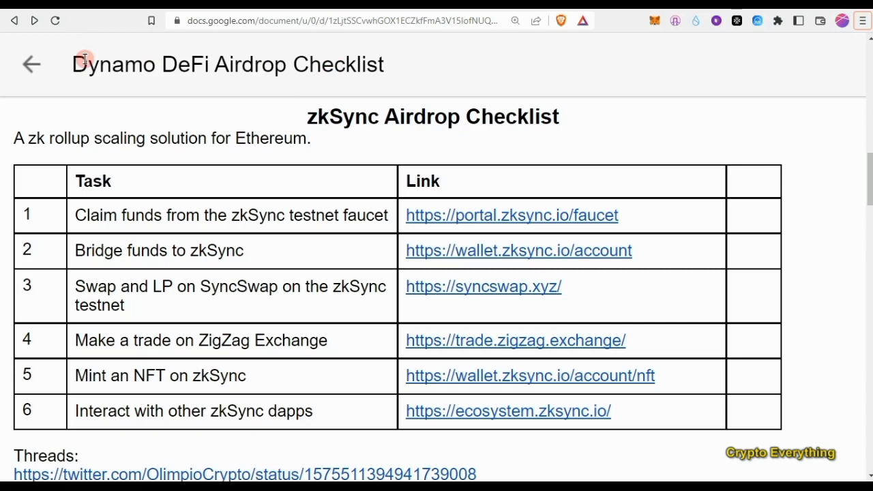
Review the zkSync airdrop checklist and the Deposit and Withdraw forms of the zkSync Goerli portal's bridge.
scroll(83, 59, "down", 2)
scroll(83, 59, "up", 2)
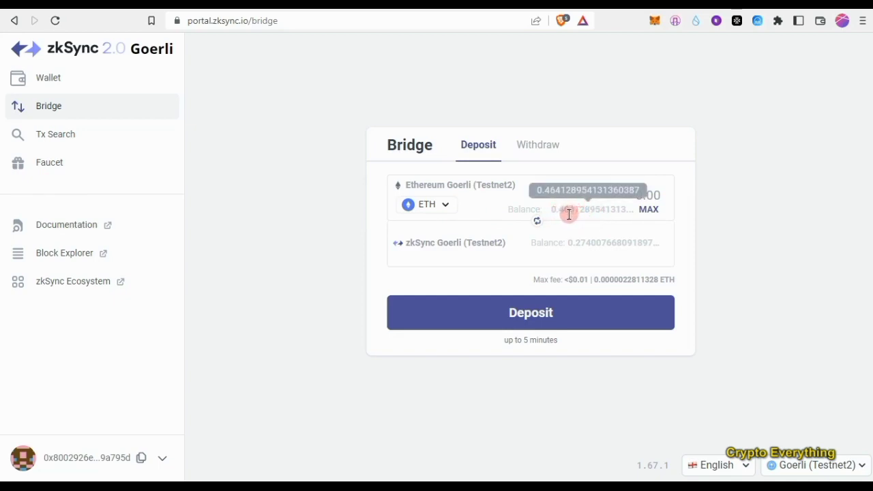
left_click(521, 312)
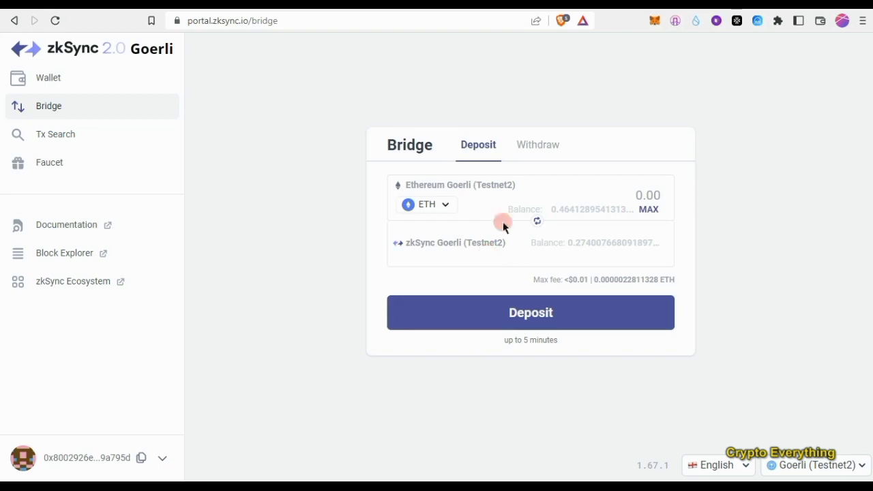
left_click(533, 149)
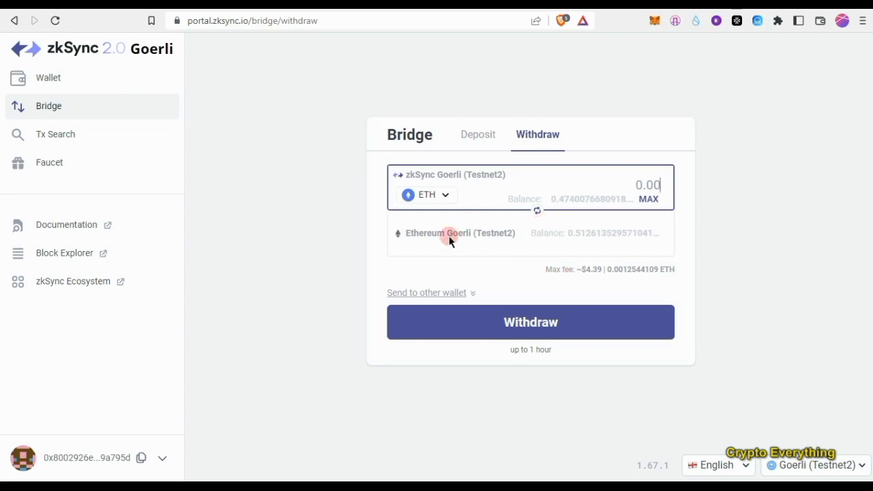
View the portal wallet's token balances and its Transfer form, and return to the bridge's deposit form.
left_click(57, 92)
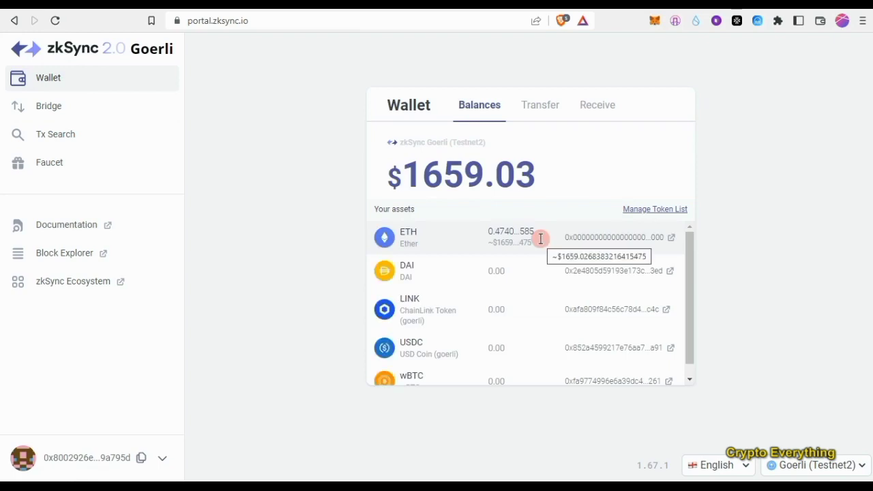
left_click(537, 107)
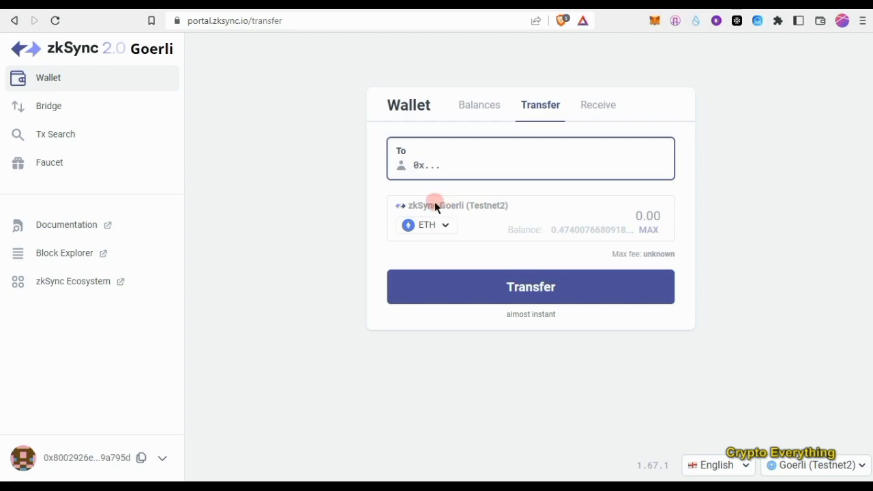
left_click(64, 111)
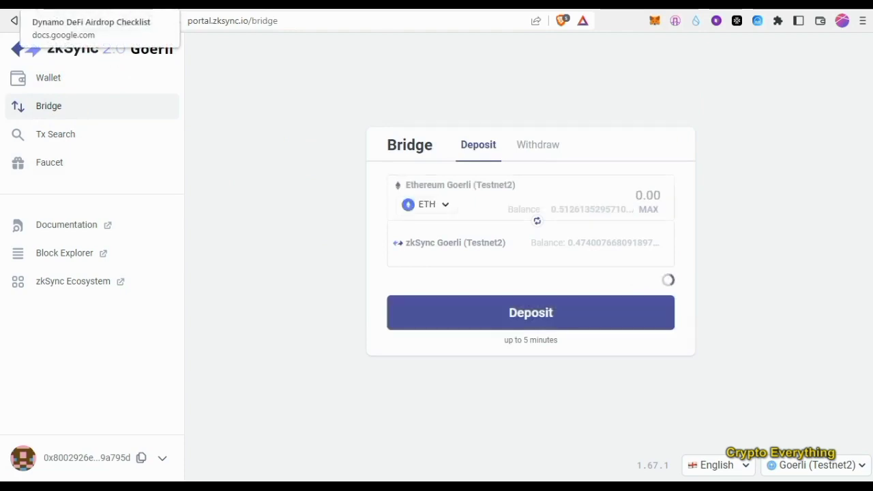
Open the checklist's link for bridging funds to zkSync and connect the MetaMask wallet, switching it to Ethereum Mainnet.
left_click(95, 4)
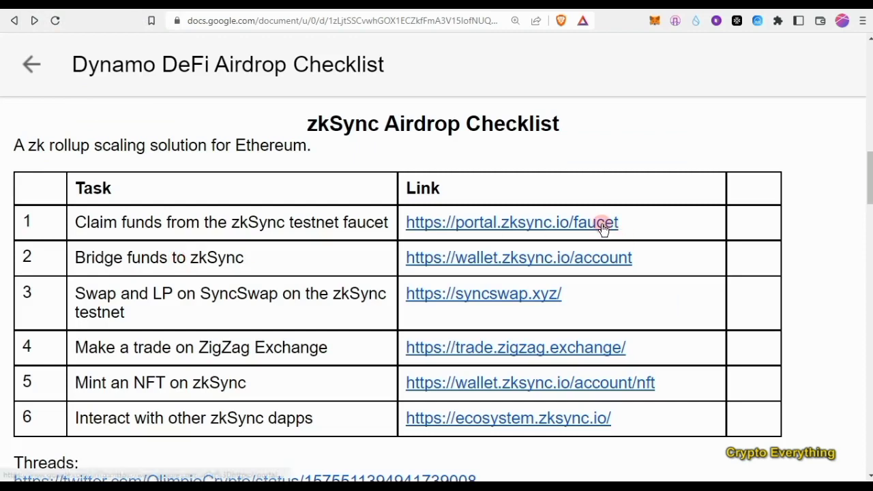
left_click(539, 260)
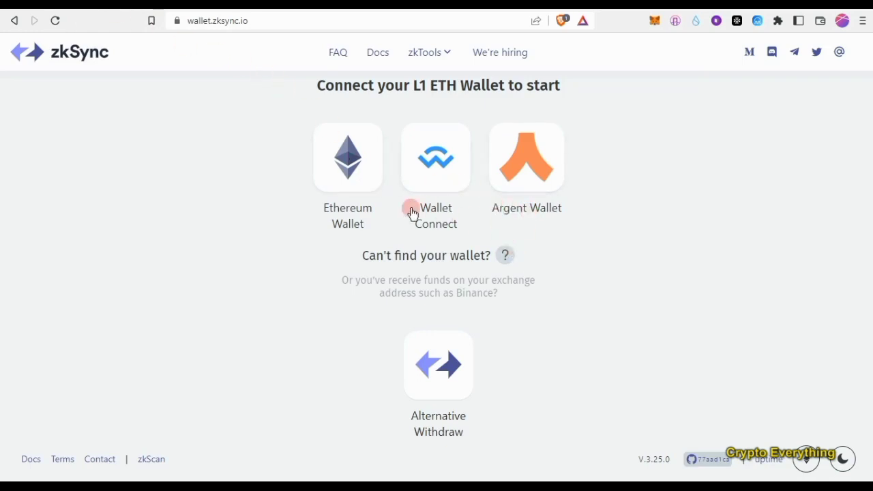
left_click(346, 167)
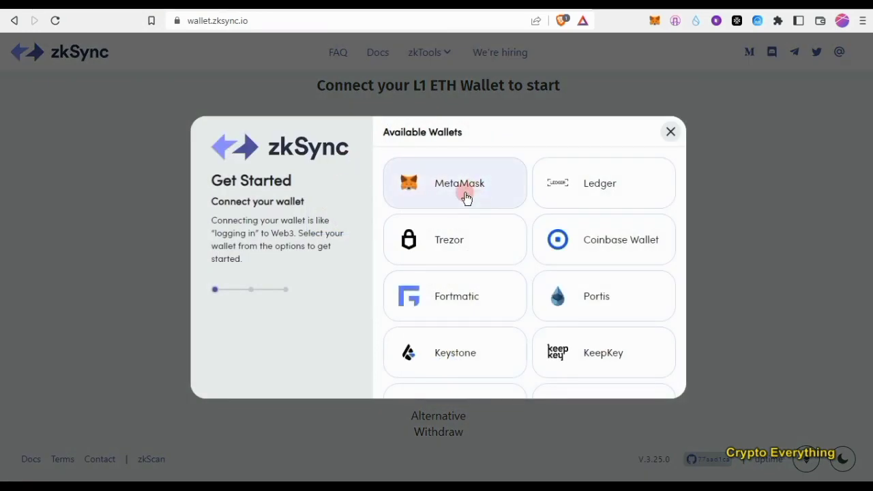
left_click(465, 196)
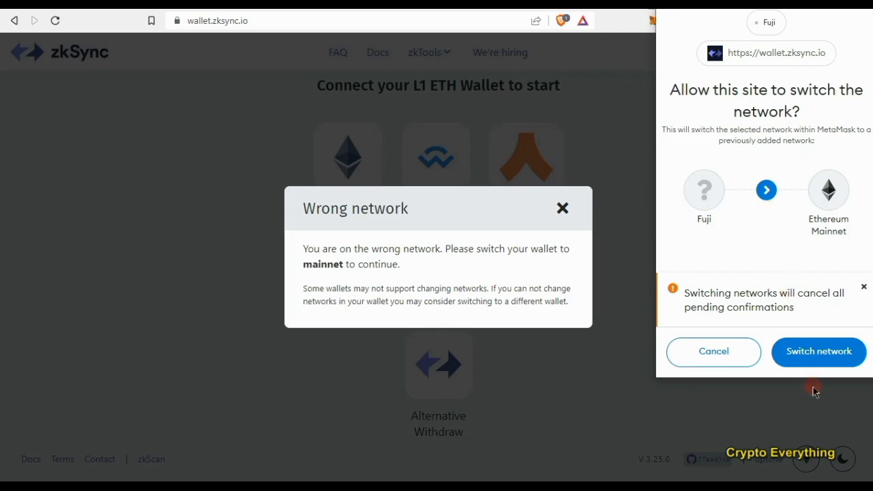
left_click(811, 352)
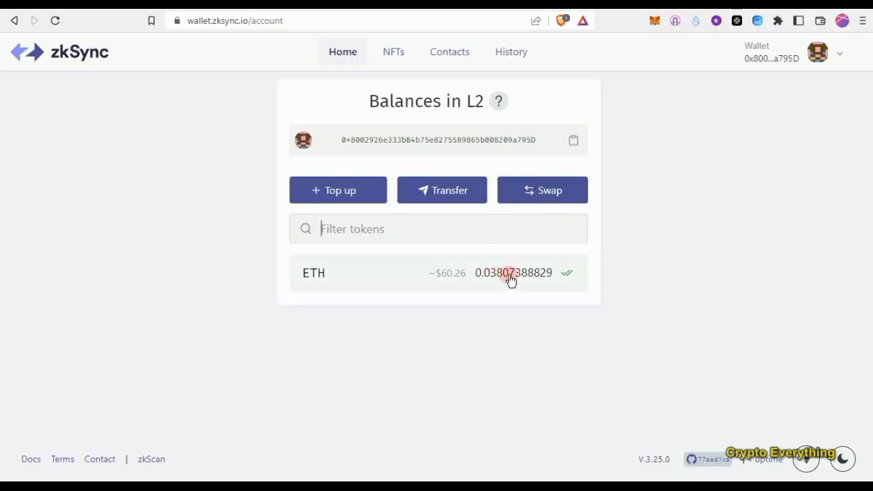
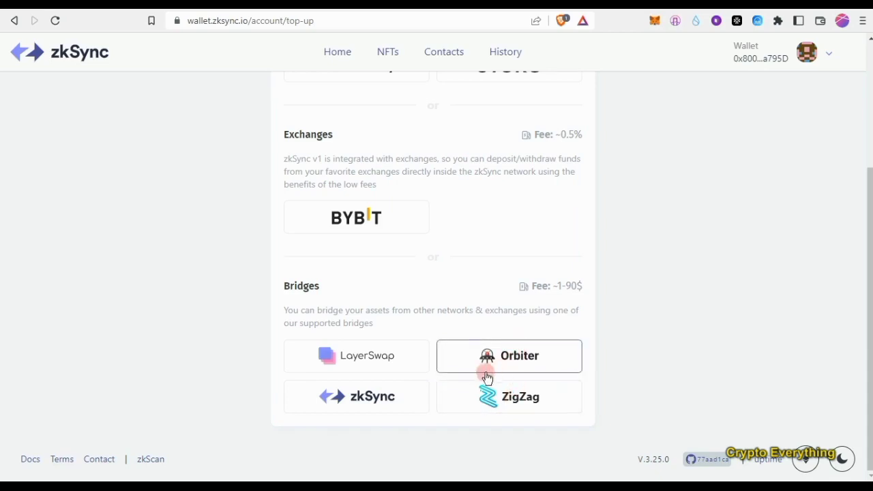
Fill the zkSync bridge deposit form with the wallet's full ETH balance and go back to the top-up options without submitting.
left_click(375, 397)
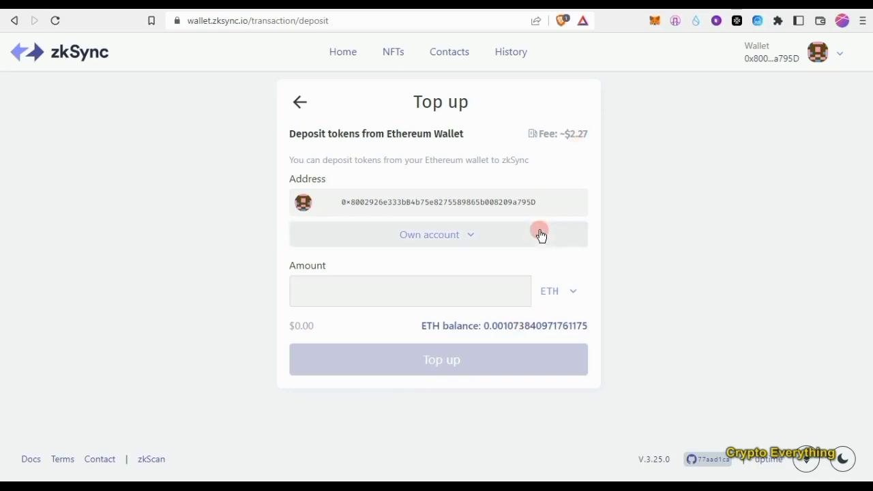
left_click(510, 326)
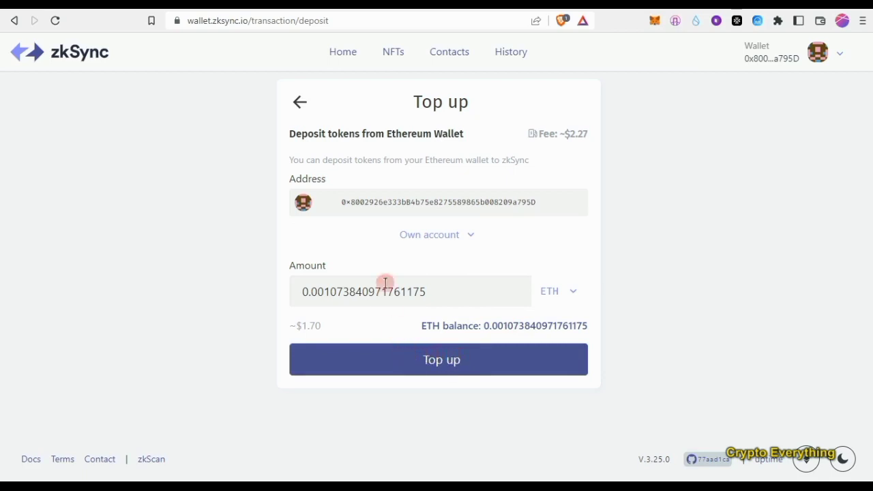
left_click(300, 105)
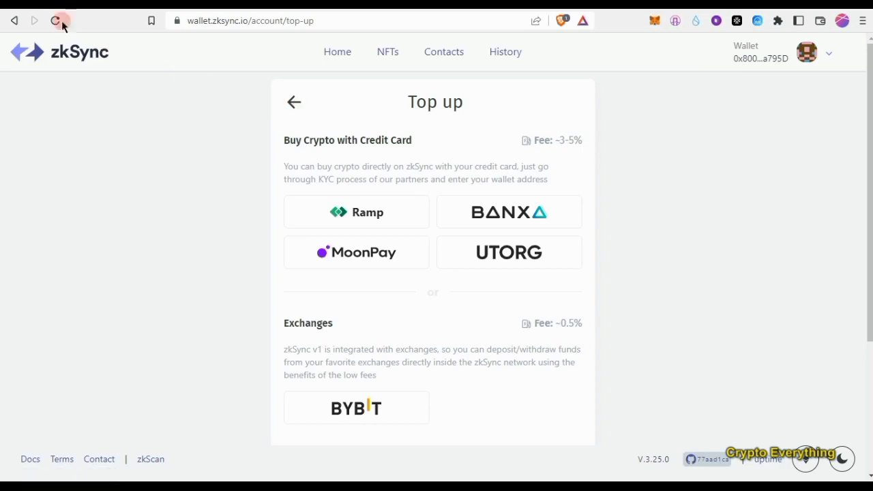
Open SyncSwap from the airdrop checklist and set up a swap of 50% of the ETH balance to USDT.
left_click(31, 8)
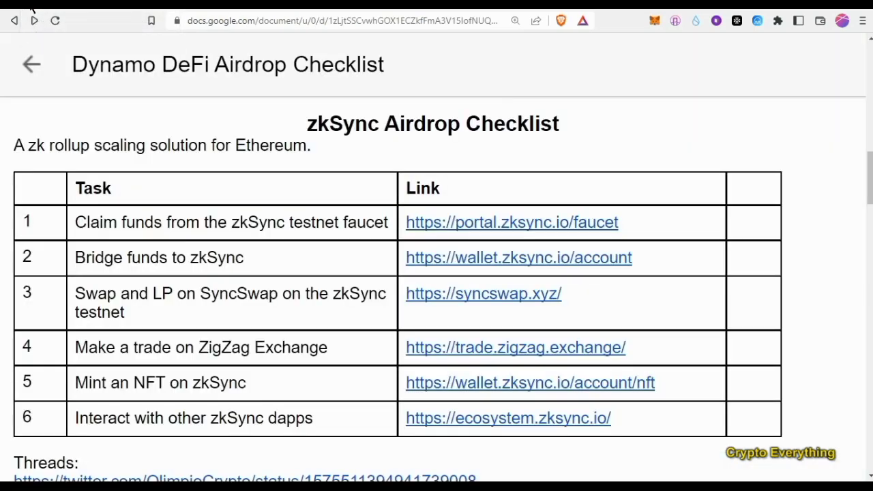
left_click(481, 298)
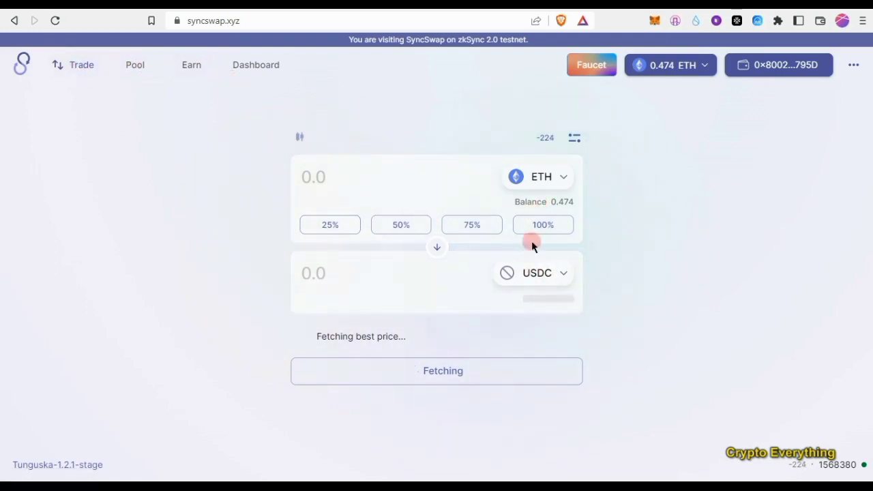
left_click(561, 275)
scroll(402, 298, "down", 3)
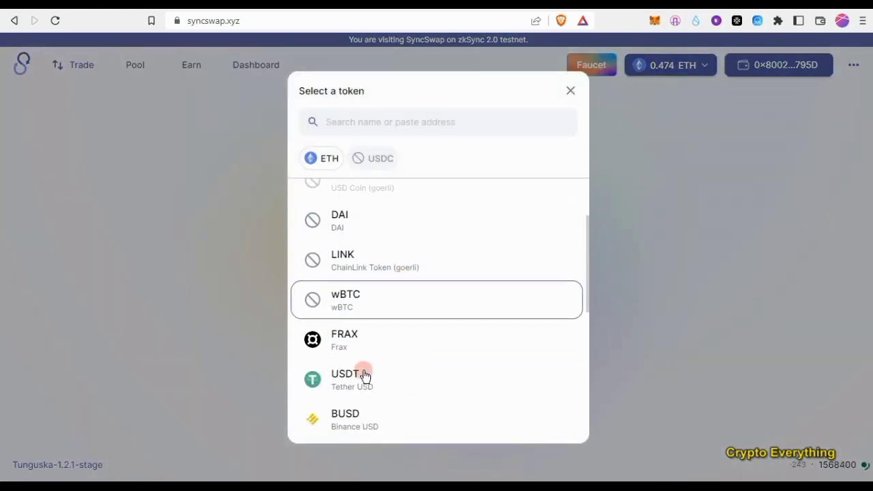
left_click(362, 382)
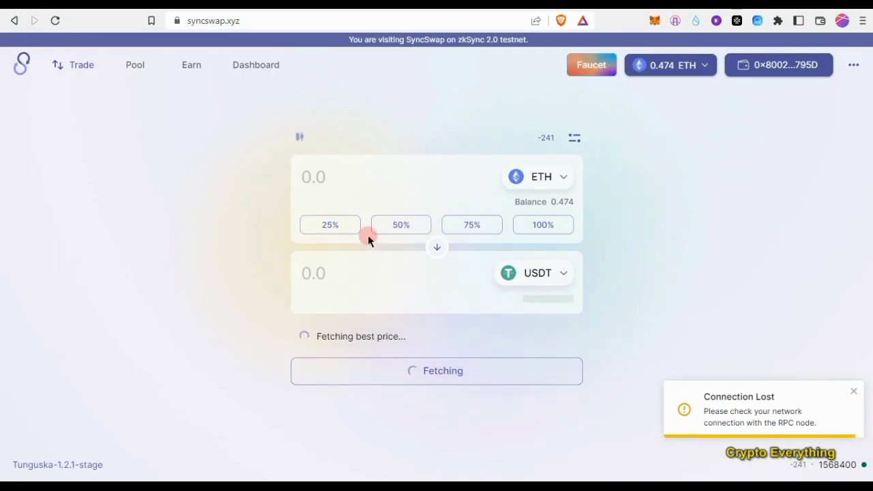
left_click(399, 225)
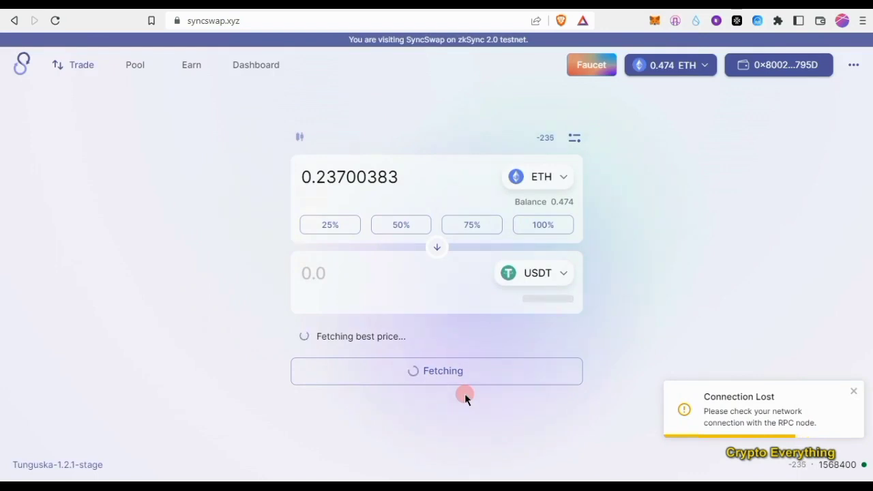
Open the form for a new ETH/USDC liquidity position in SyncSwap's pools and return to the airdrop checklist.
left_click(133, 73)
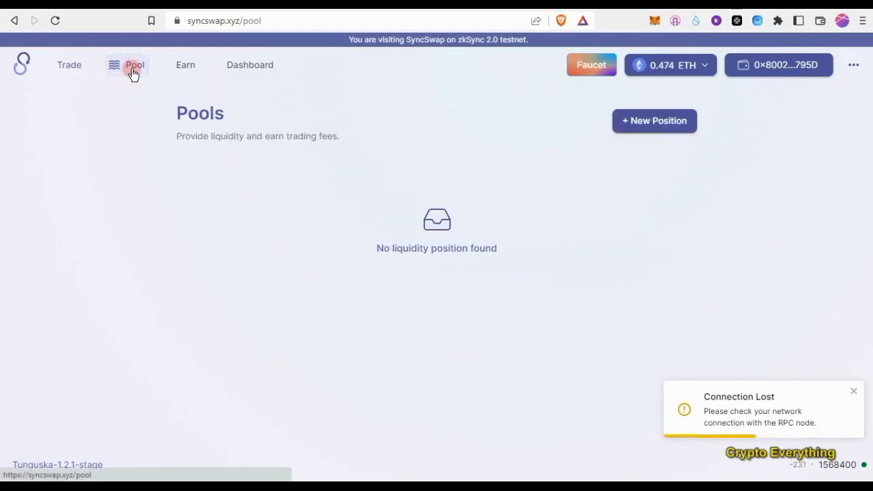
left_click(650, 136)
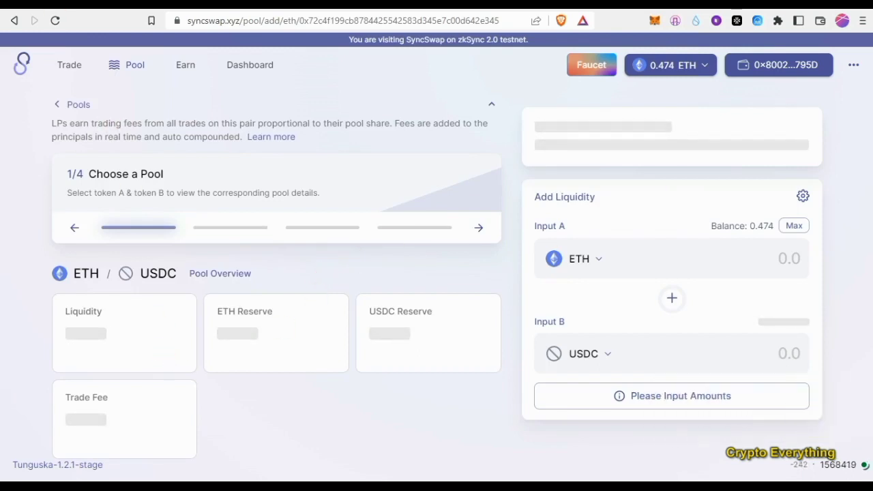
left_click(82, 4)
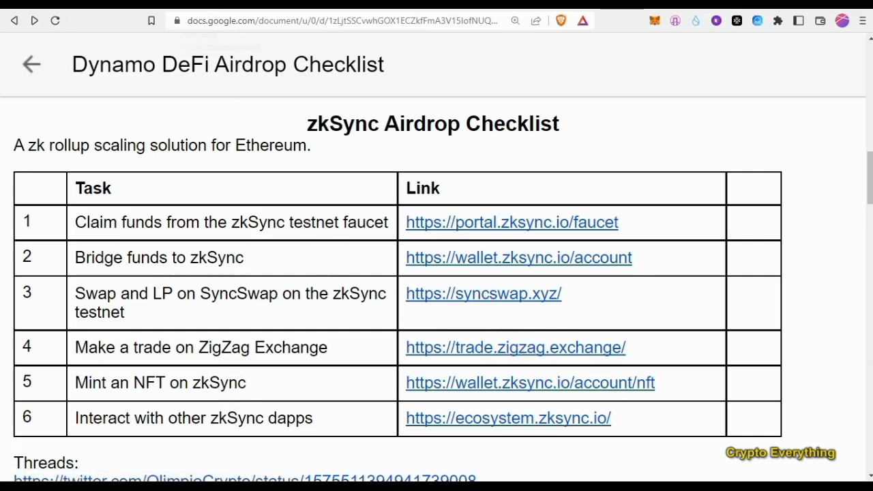
Open ZigZag Exchange, view its Ethereum-to-zkSync bridge form, and return to the ETH/USDC trading page.
key("alt+Right")
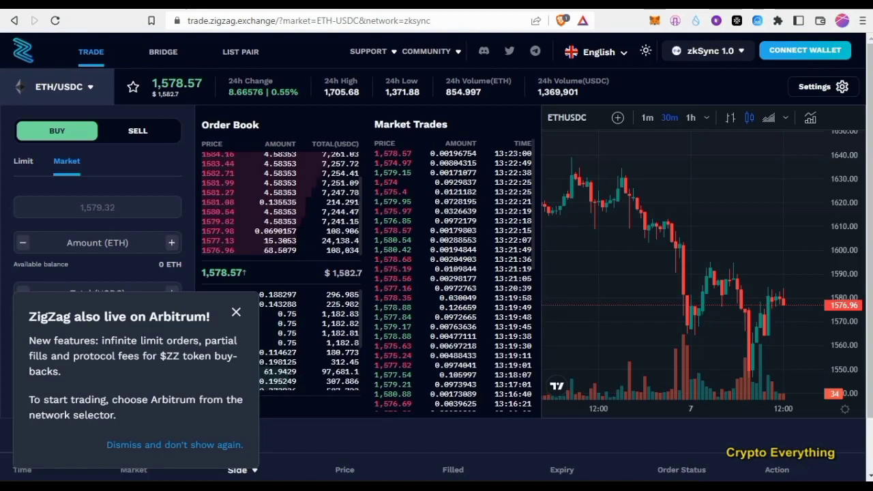
left_click(170, 52)
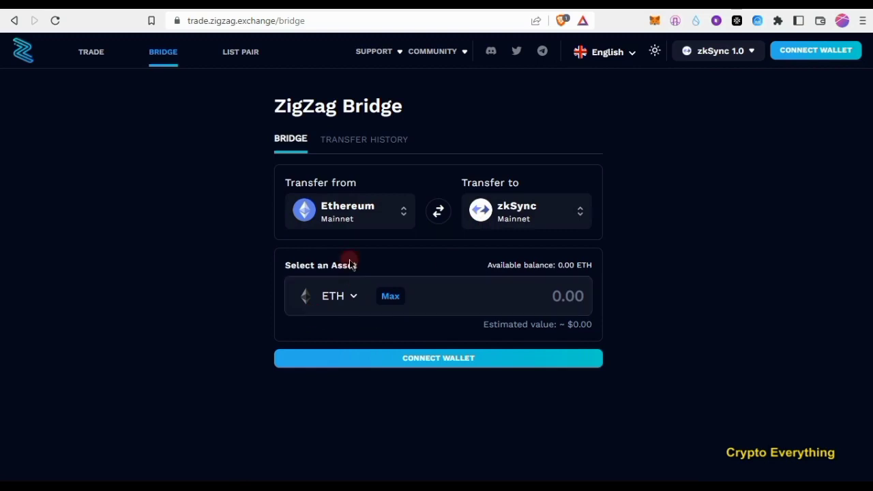
left_click(94, 54)
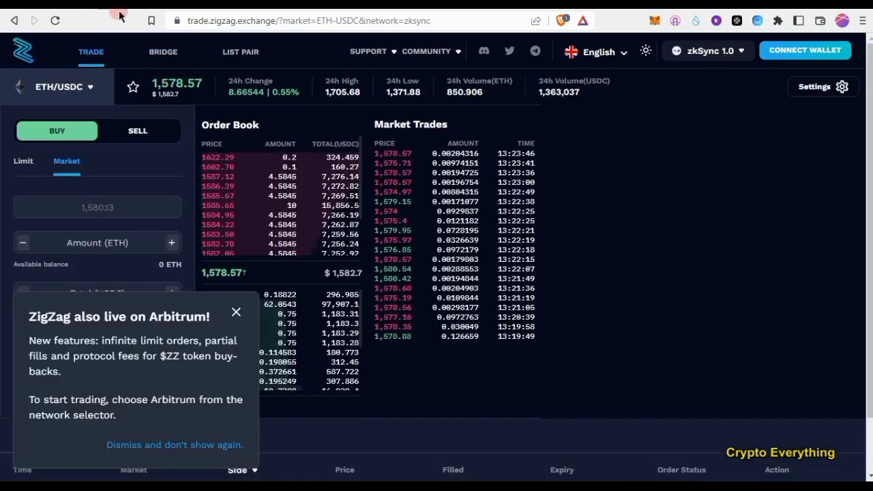
Dismiss the Arbitrum announcement and connect the MetaMask wallet to ZigZag on zkSync 1.0.
left_click(158, 133)
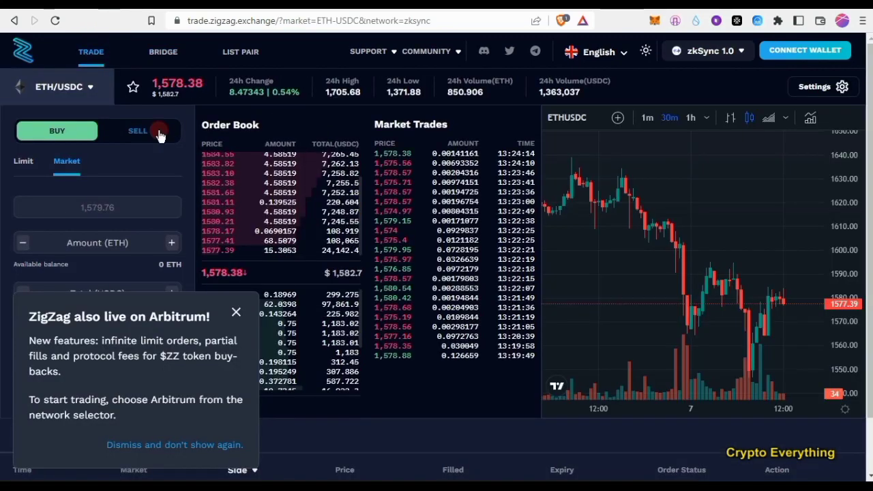
left_click(84, 87)
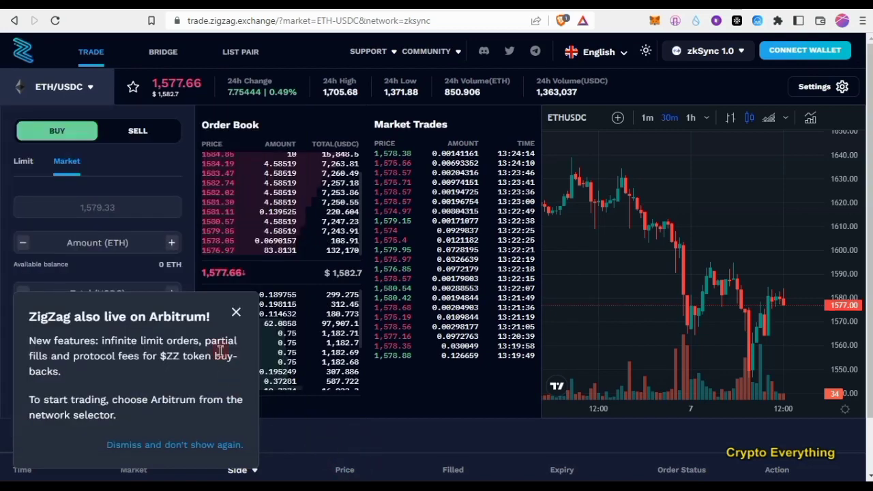
left_click(236, 311)
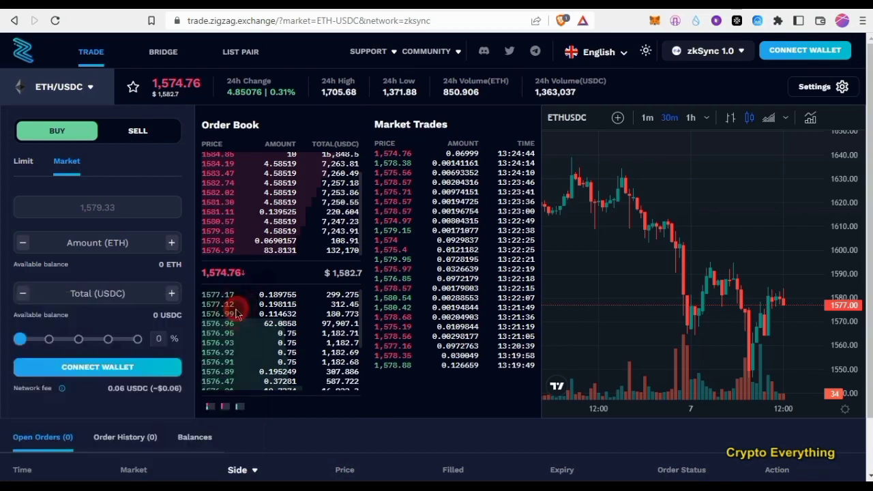
left_click(801, 58)
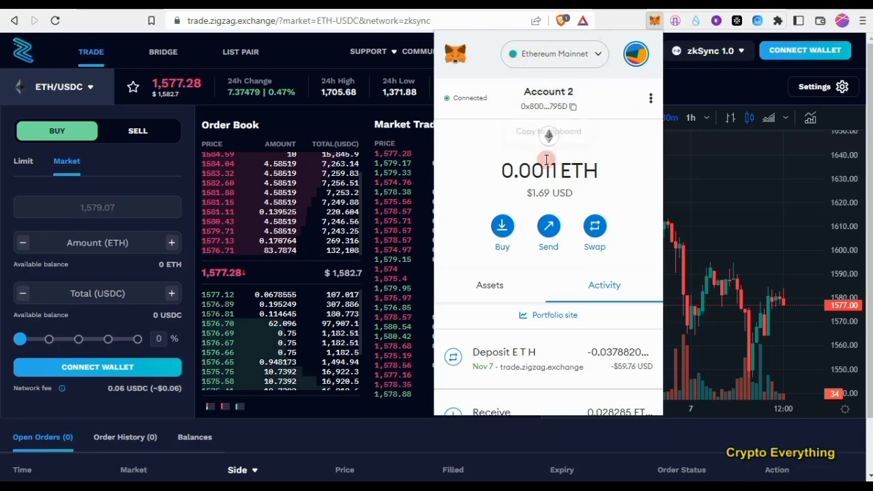
left_click(702, 91)
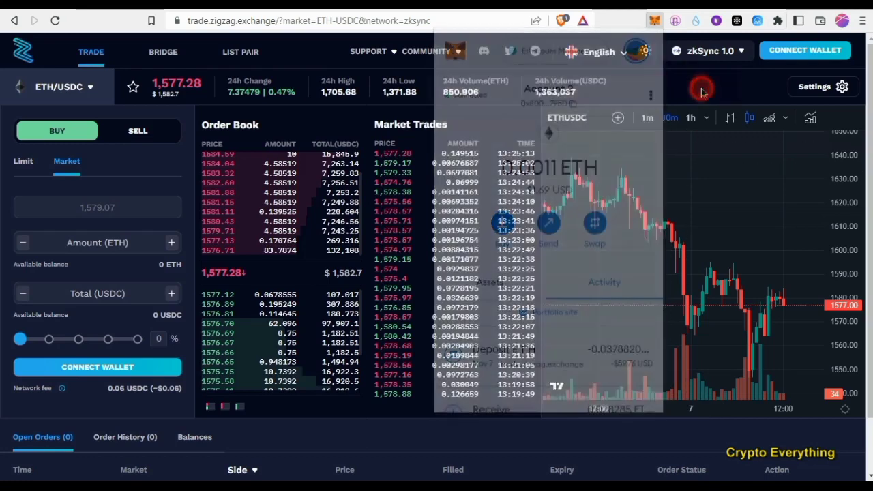
left_click(789, 56)
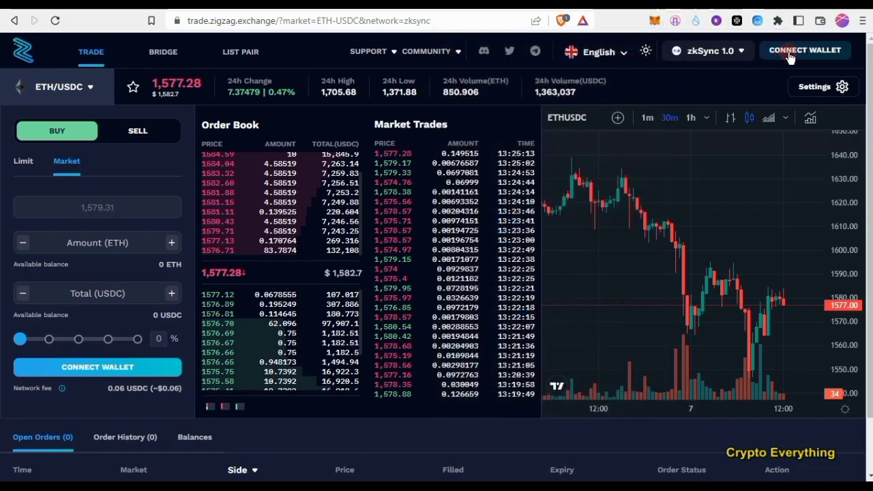
left_click(788, 58)
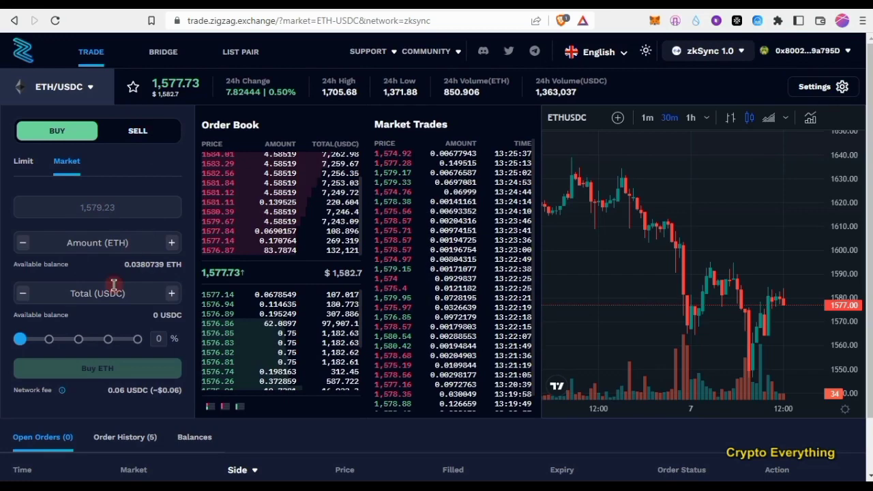
View the list of tradable token pairs on ZigZag and close it, keeping ETH/USDC selected.
left_click(91, 83)
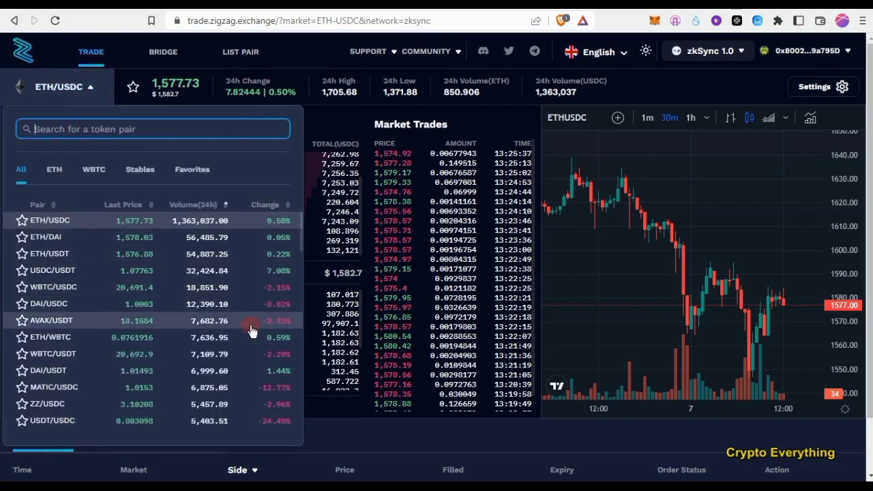
left_click(421, 444)
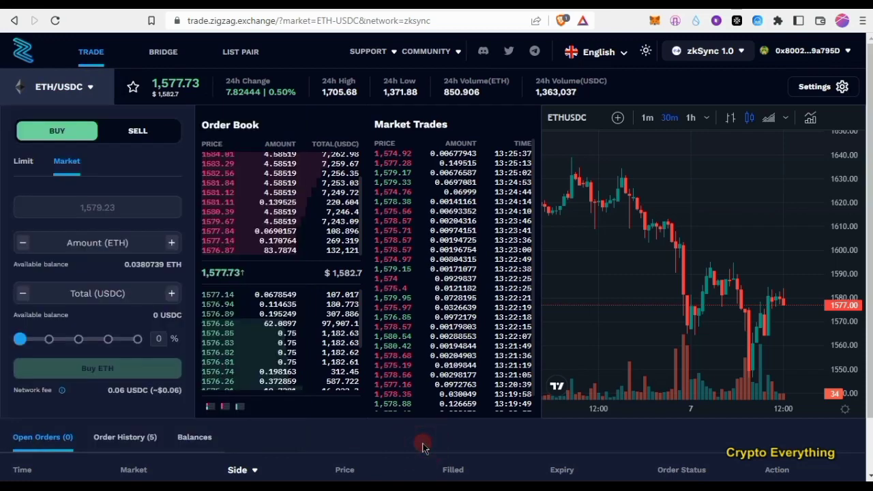
Switch the ETH/USDC market order form from buying to selling ETH.
left_click(133, 131)
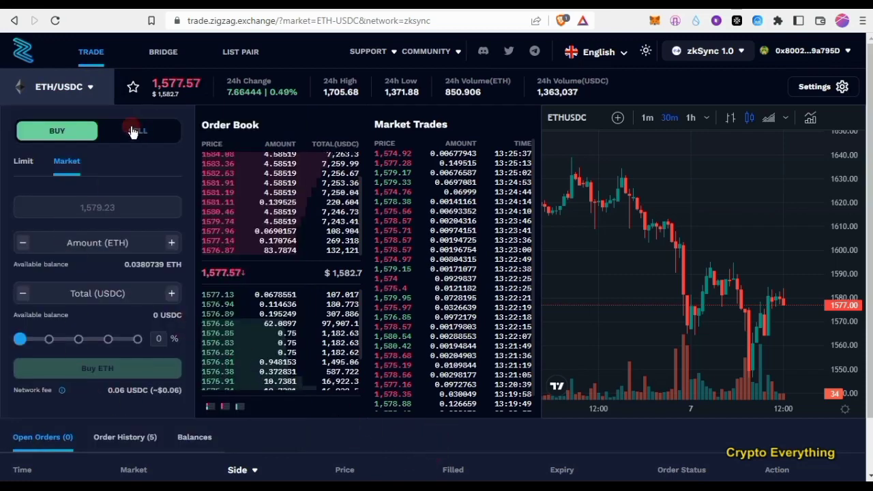
left_click(129, 266)
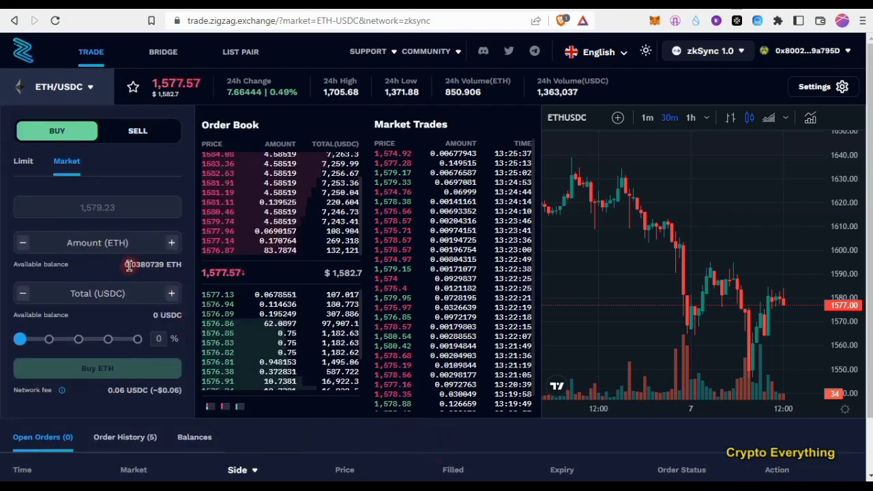
left_click(142, 129)
left_click(150, 132)
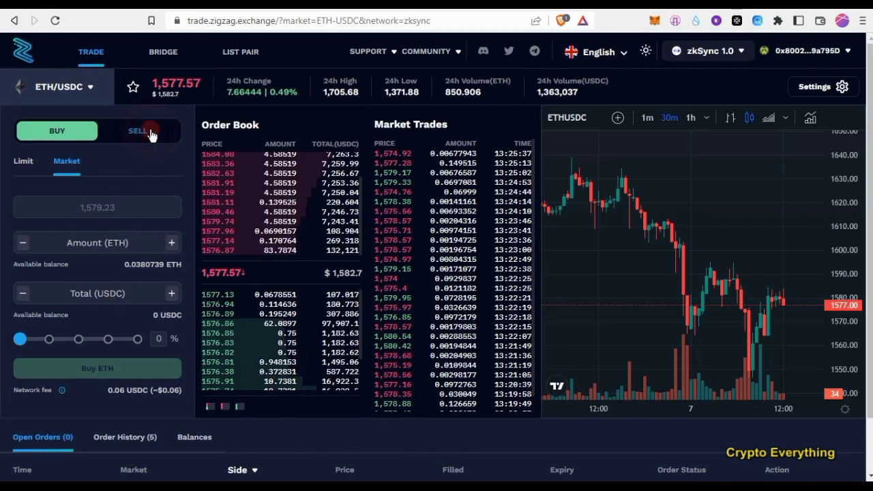
View the limit order option and its price field for selling ETH, and return to the market order form.
left_click(24, 163)
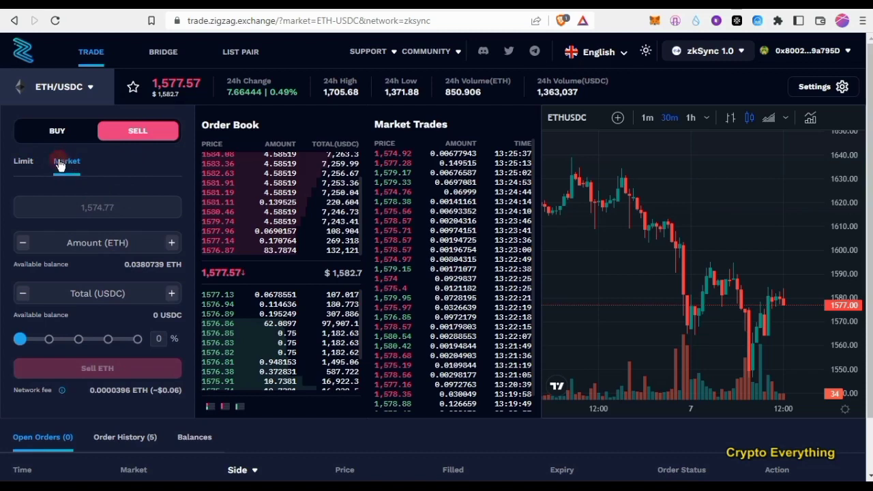
left_click(28, 166)
left_click(78, 178)
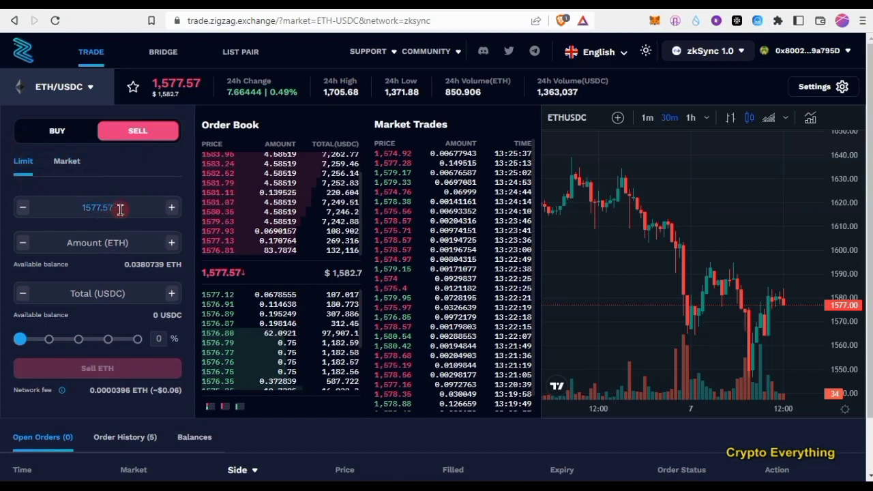
left_click_drag(121, 207, 96, 213)
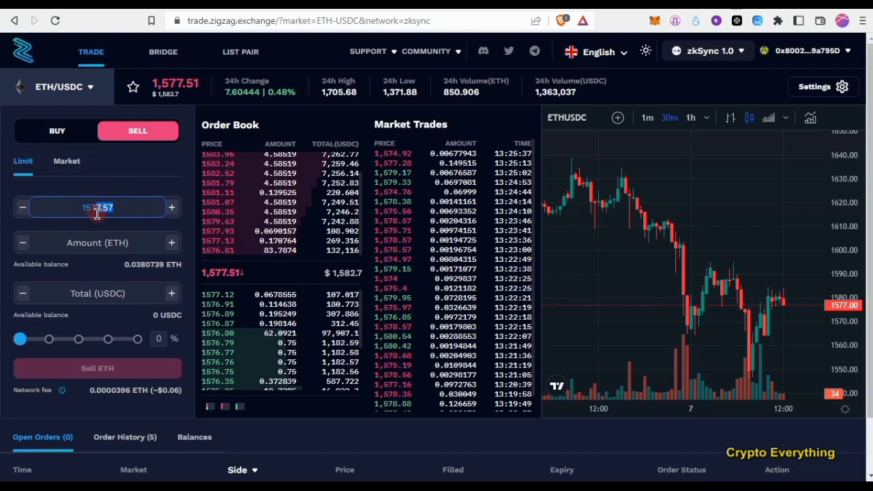
left_click(67, 163)
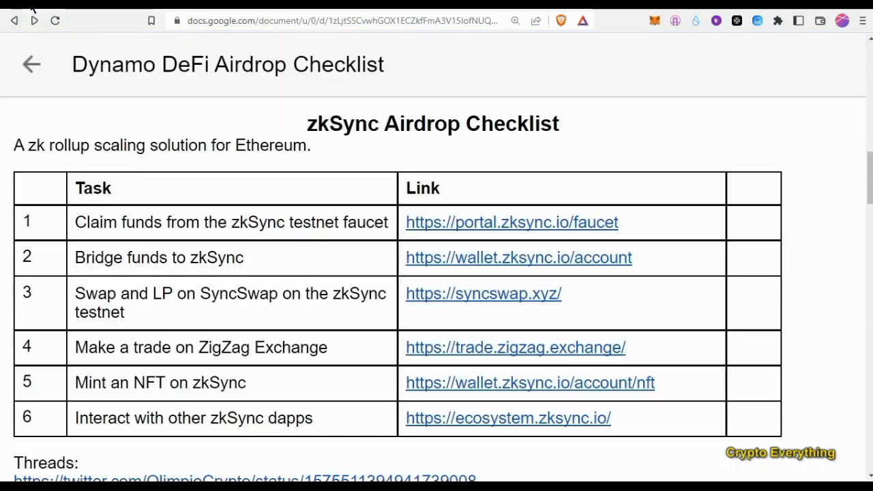
Review the remaining airdrop checklist tasks, and open the Mint NFT form from the zkSync wallet's NFT page.
scroll(238, 357, "down", 1)
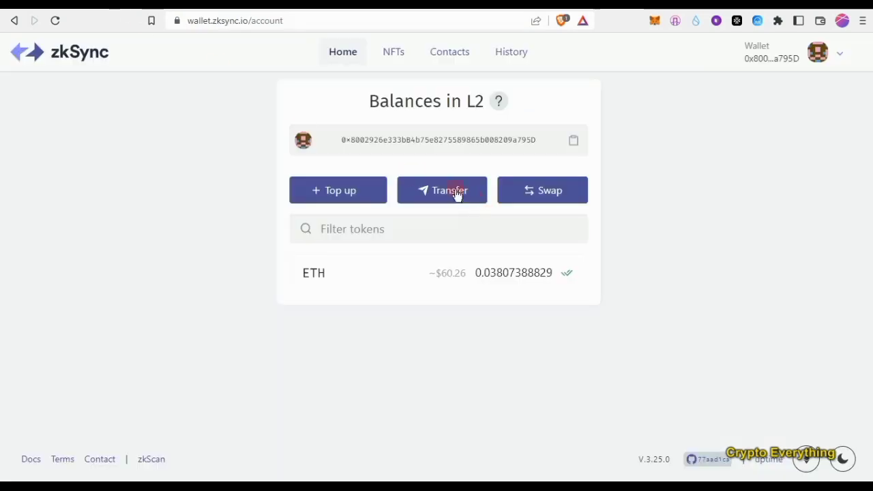
left_click(397, 52)
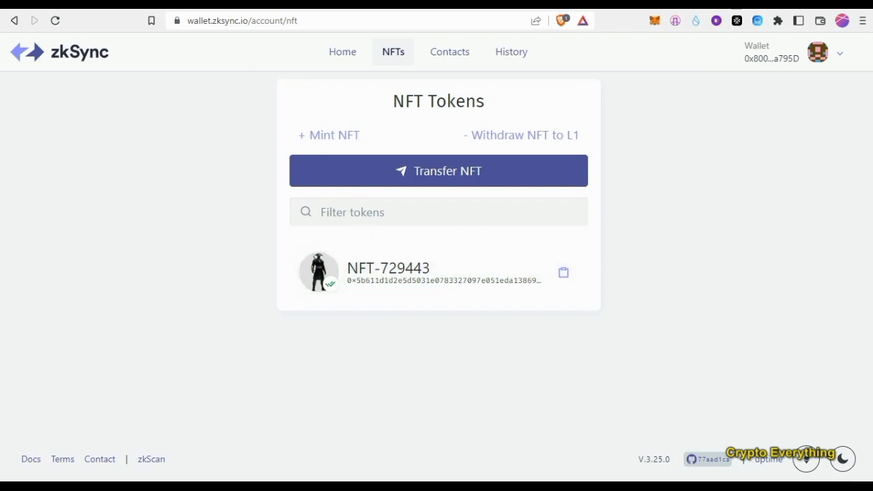
left_click(329, 133)
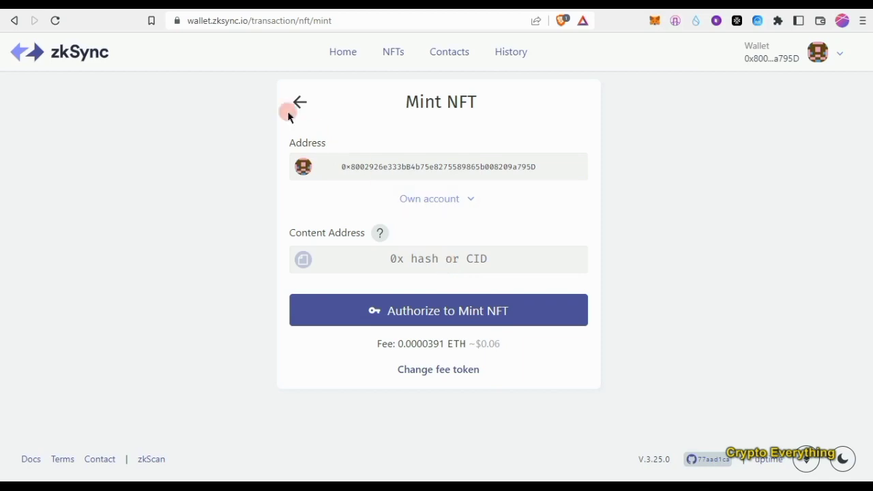
Switch to Pinata and select the image b3916b29454b025b58c5e55abaa26f86.jpg for a new single-file upload.
left_click(232, 3)
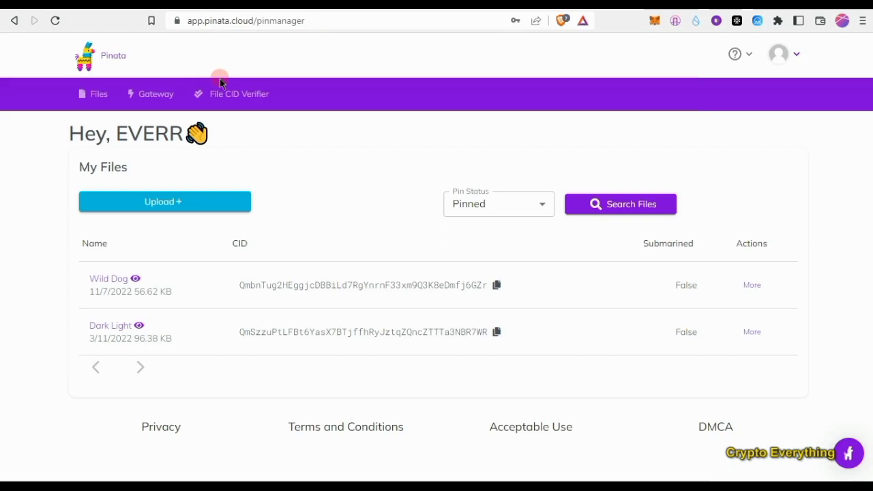
left_click(210, 204)
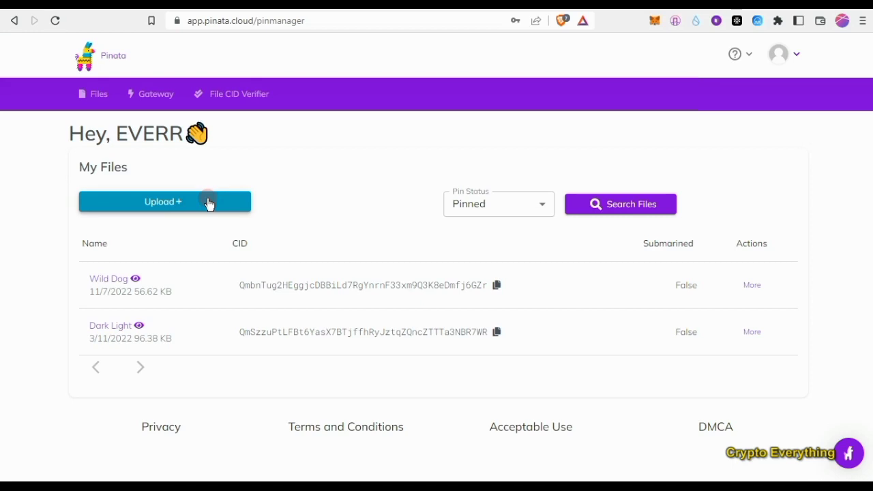
left_click(203, 208)
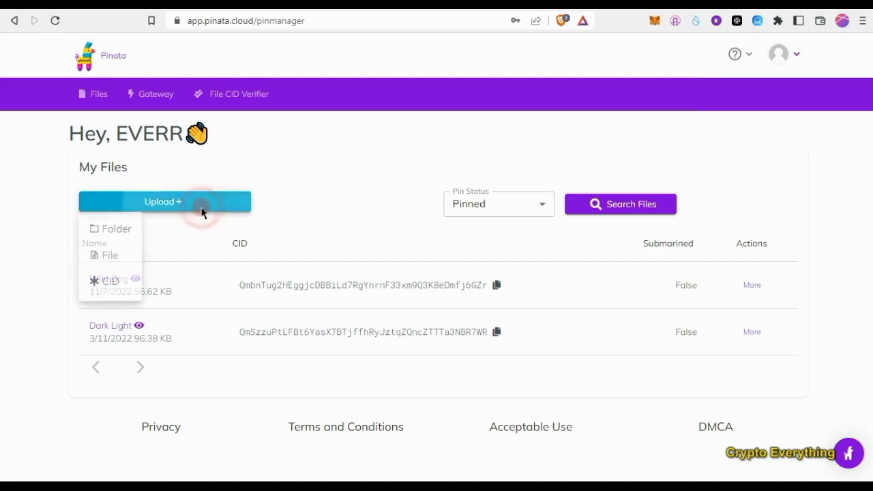
left_click(114, 256)
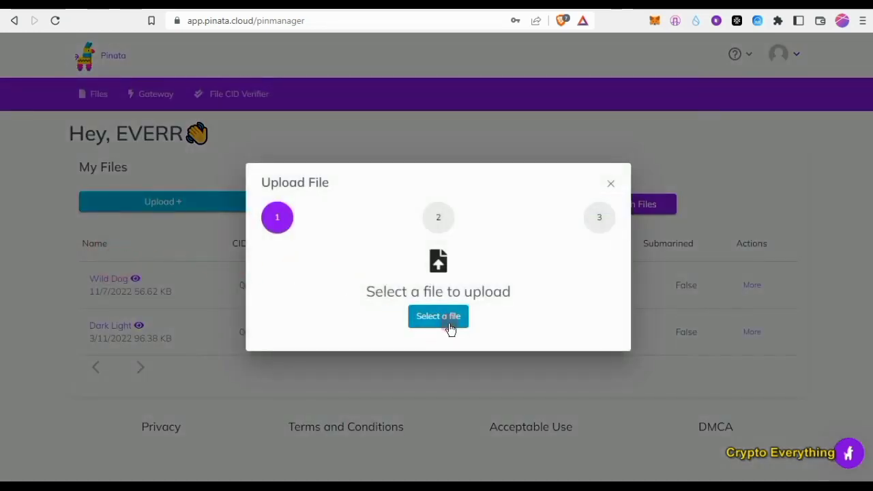
left_click(450, 328)
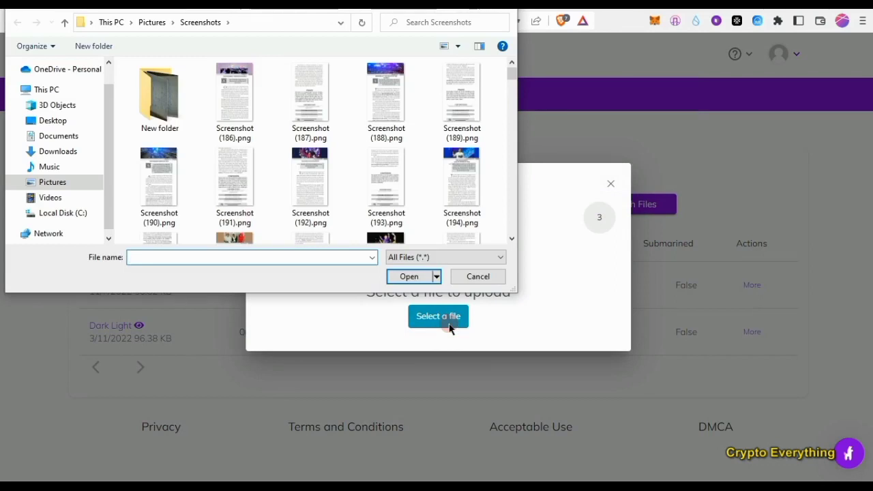
left_click(59, 197)
scroll(134, 177, "down", 2)
left_click(311, 195)
left_click(409, 276)
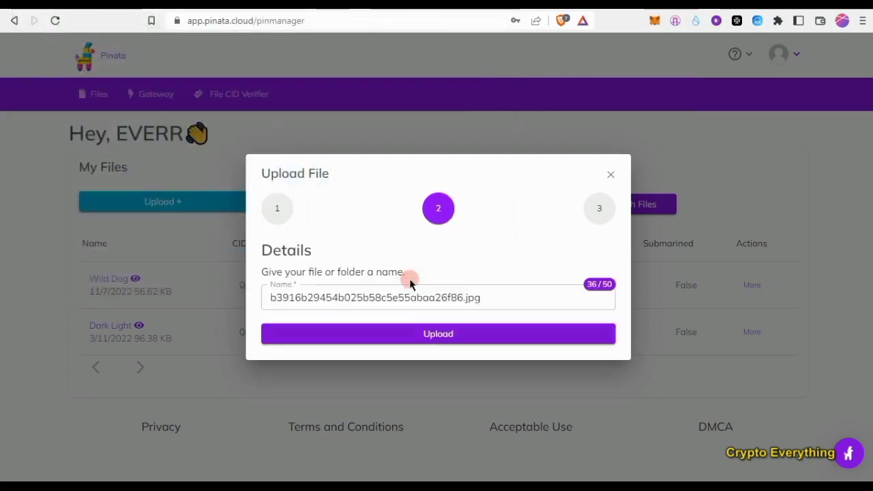
Name the selected image COOL NFT and upload it to Pinata.
left_click(498, 299)
triple_click(498, 299)
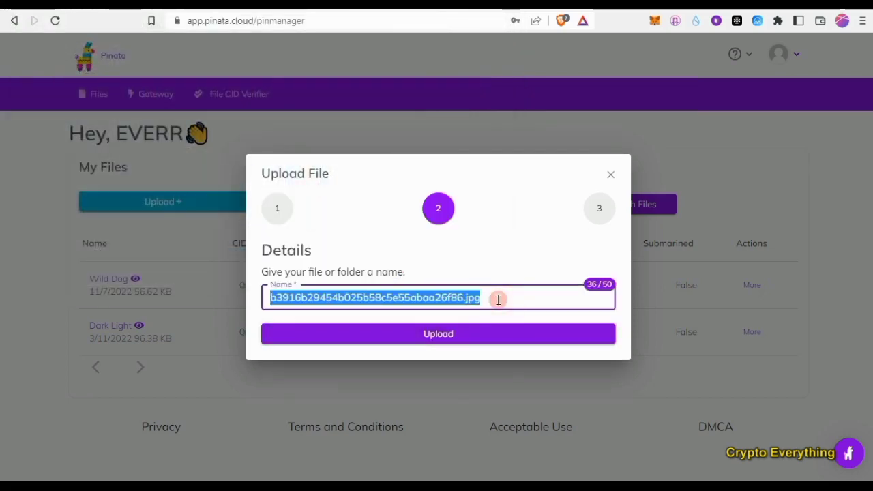
type("COOL ")
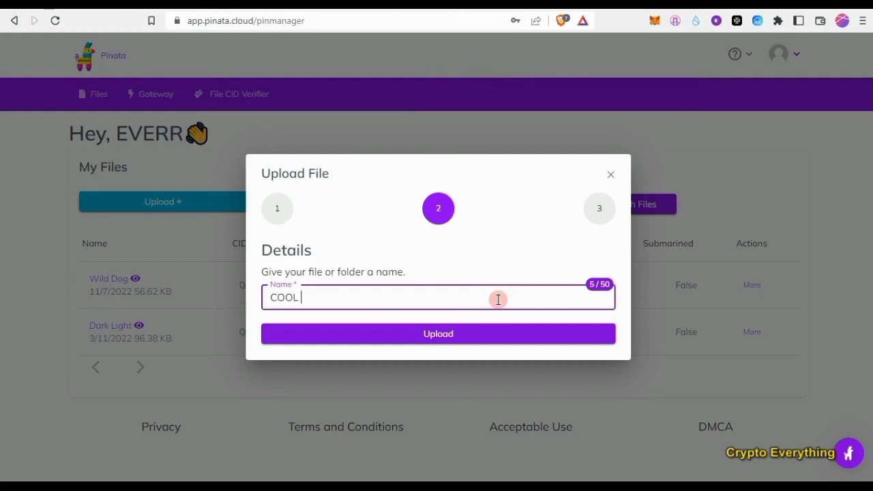
type("NFT")
left_click(494, 329)
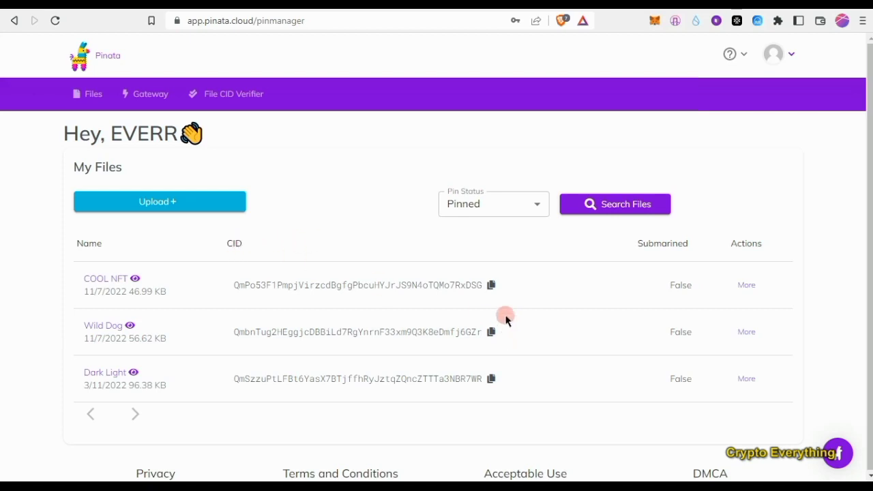
Copy the CID of COOL NFT and enter it as the content address in zkSync's Mint NFT form.
left_click(491, 286)
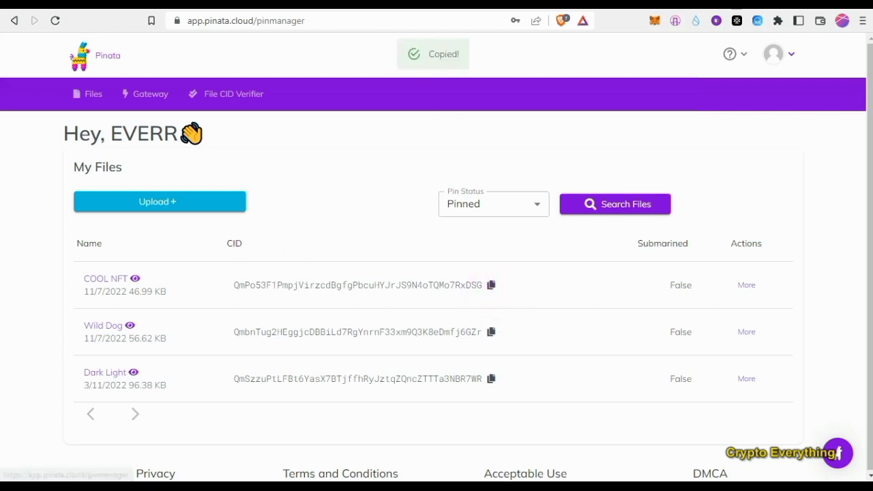
left_click(121, 9)
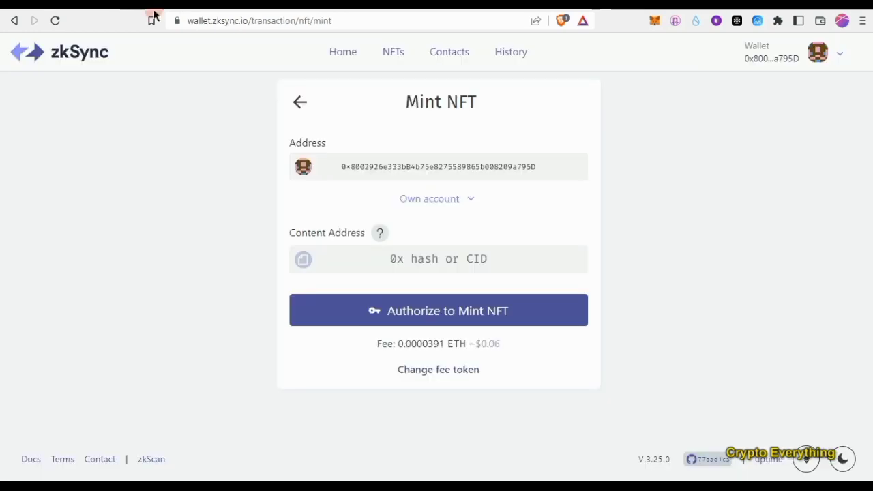
left_click(447, 261)
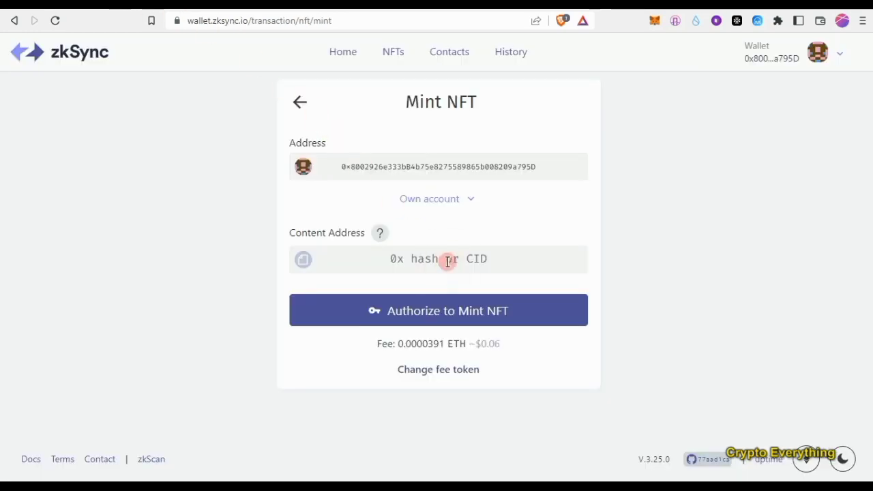
key("ctrl+v")
Authorize minting by signing the MetaMask request, mint the NFT with the changed fee accepted, and return to the NFT list.
left_click(445, 315)
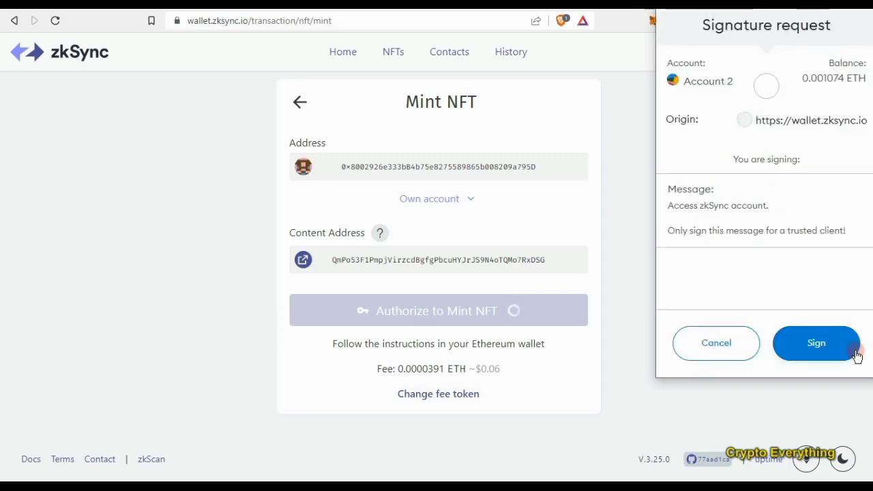
left_click(808, 343)
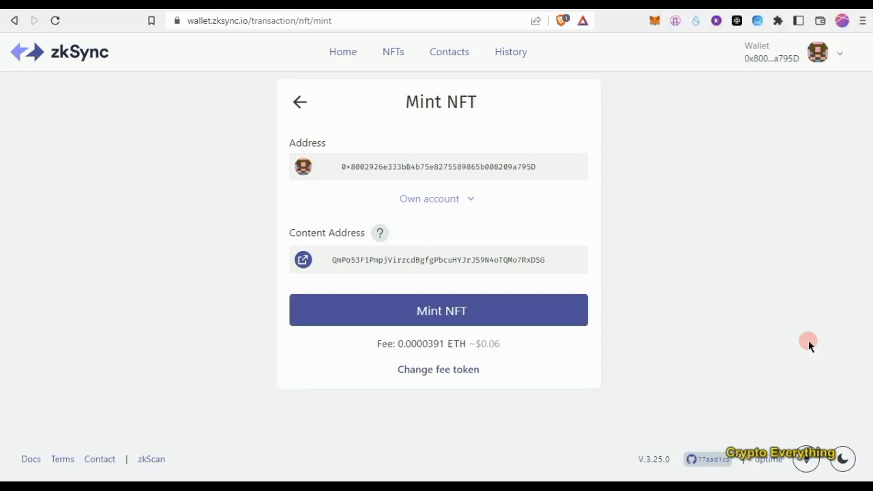
left_click(424, 310)
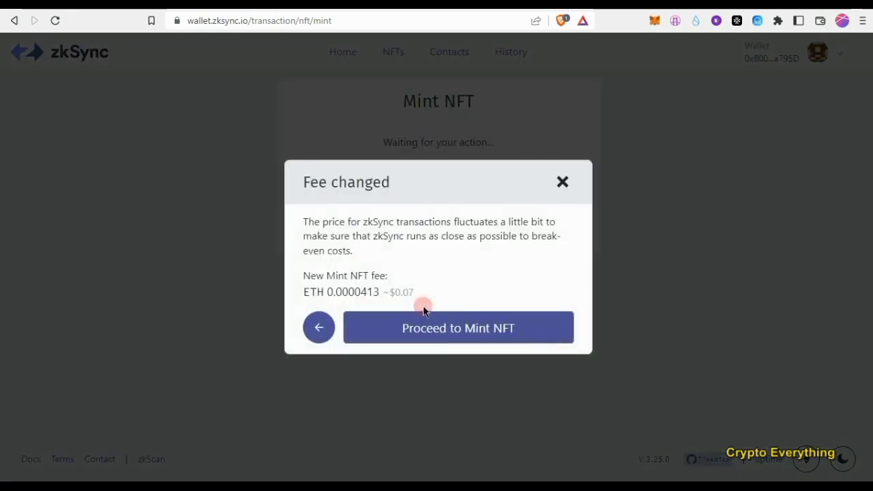
left_click(428, 328)
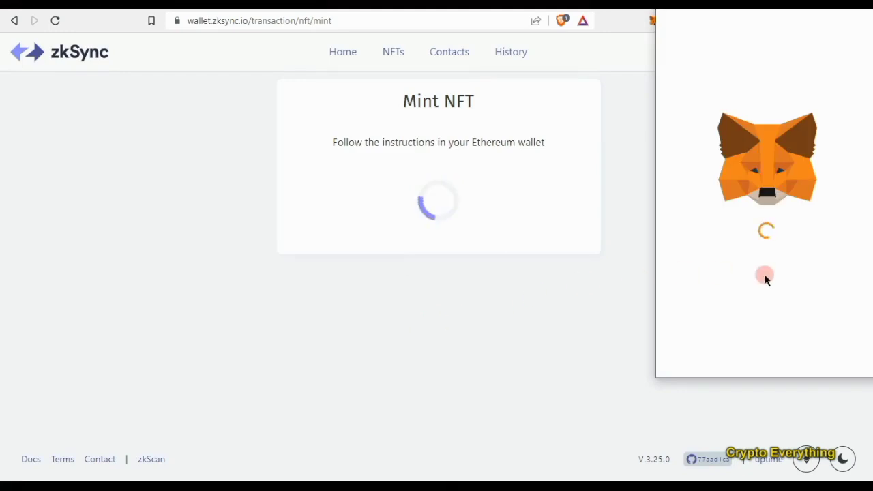
left_click(436, 387)
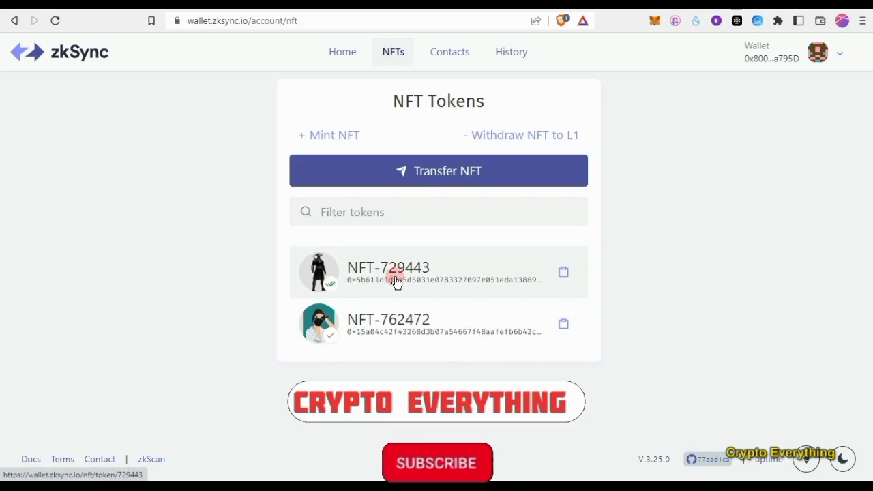
View the details of NFT-729443 and NFT-762472, returning to the NFT list after each.
left_click(424, 273)
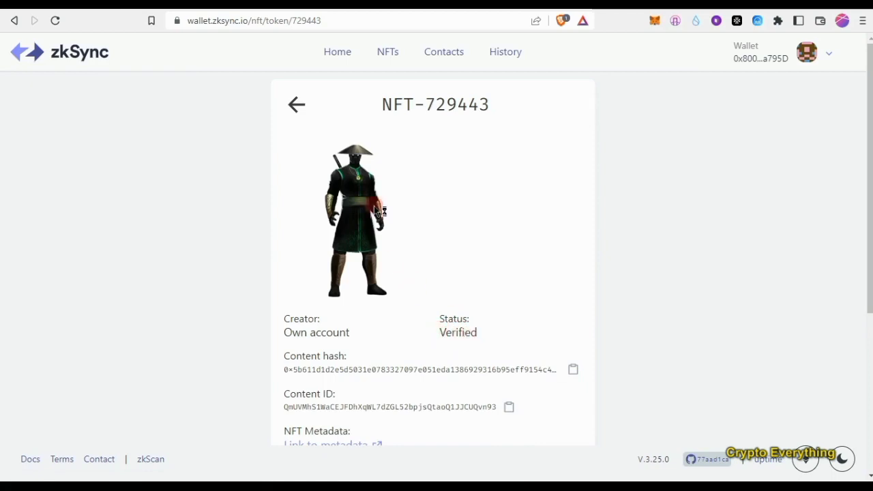
left_click(296, 105)
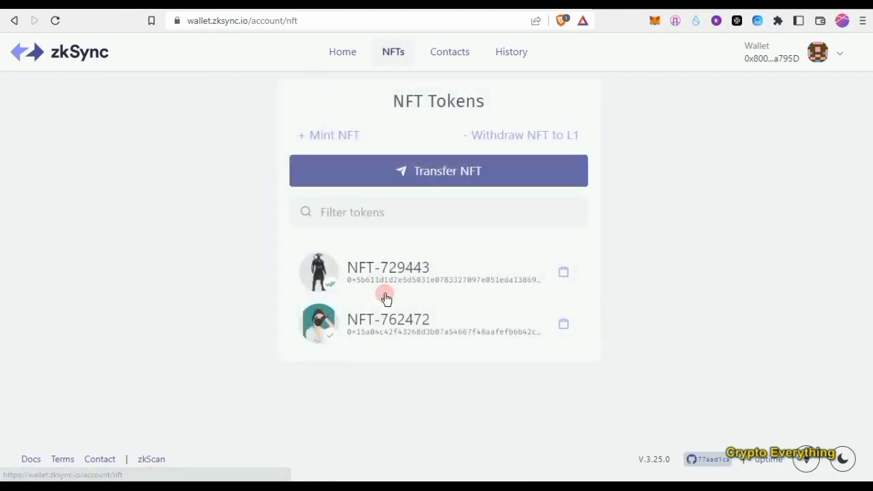
left_click(421, 334)
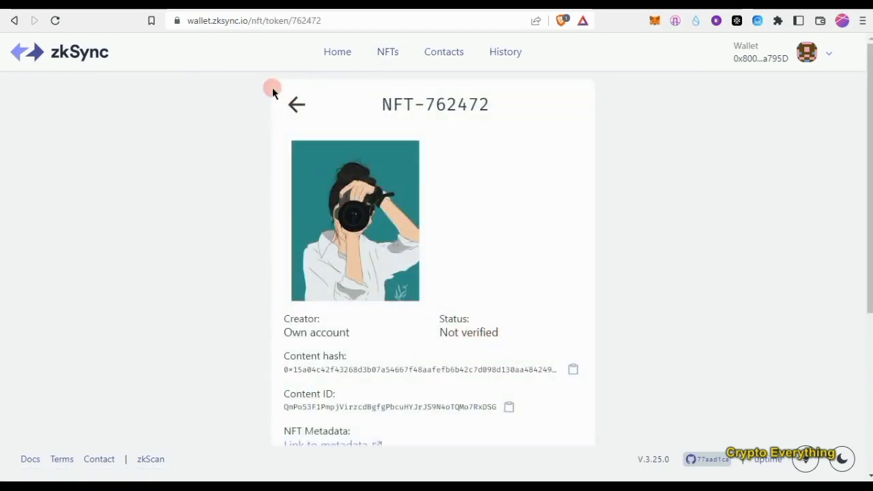
left_click(298, 103)
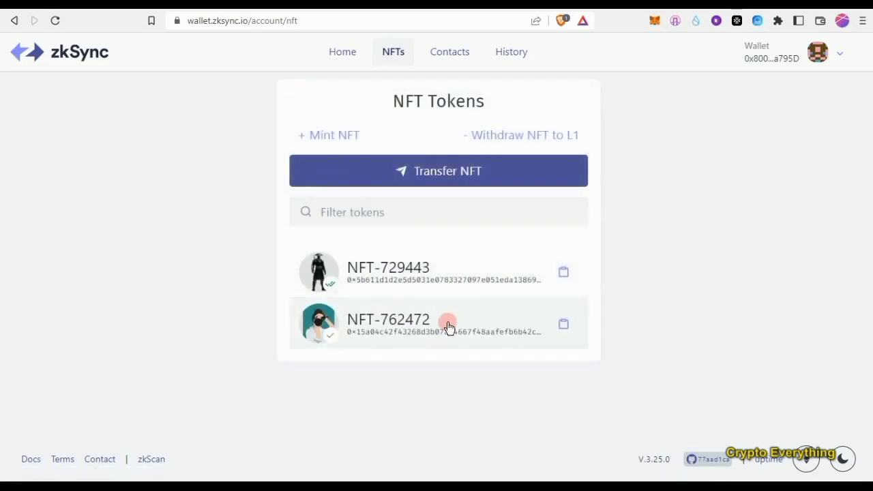
Review the details of NFT-729443 and open its form for withdrawal to Ethereum.
left_click(456, 281)
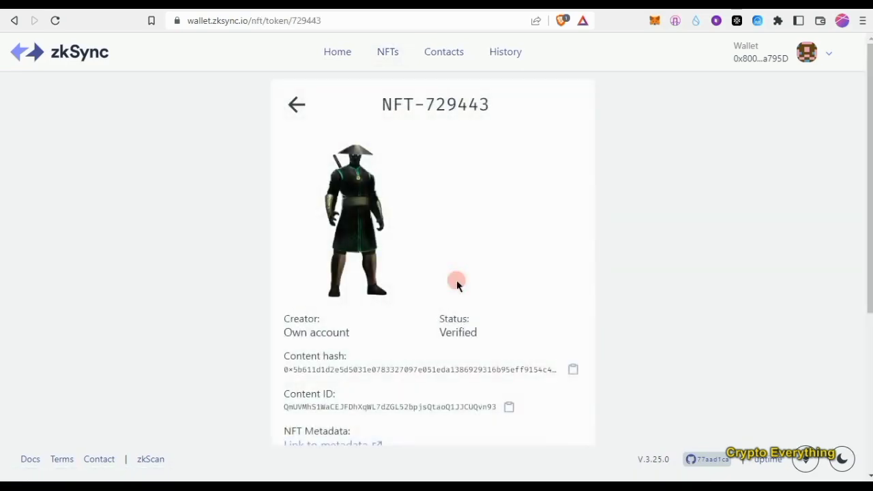
scroll(456, 281, "down", 2)
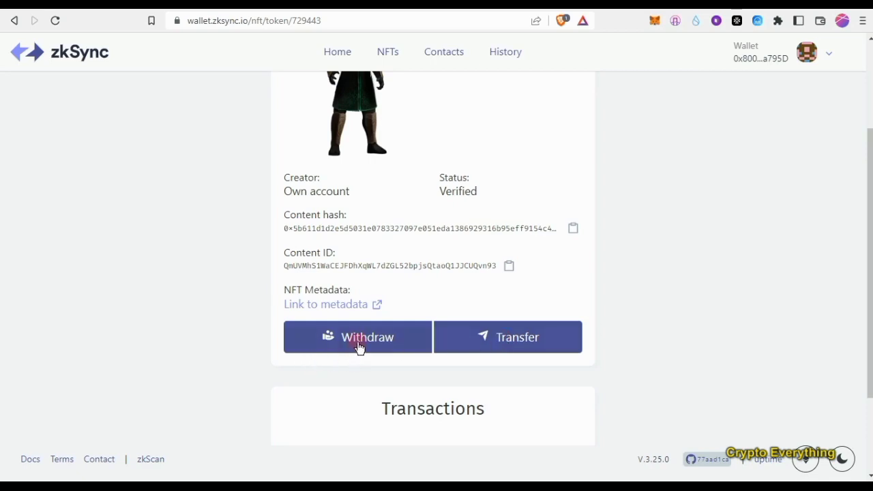
scroll(359, 347, "up", 2)
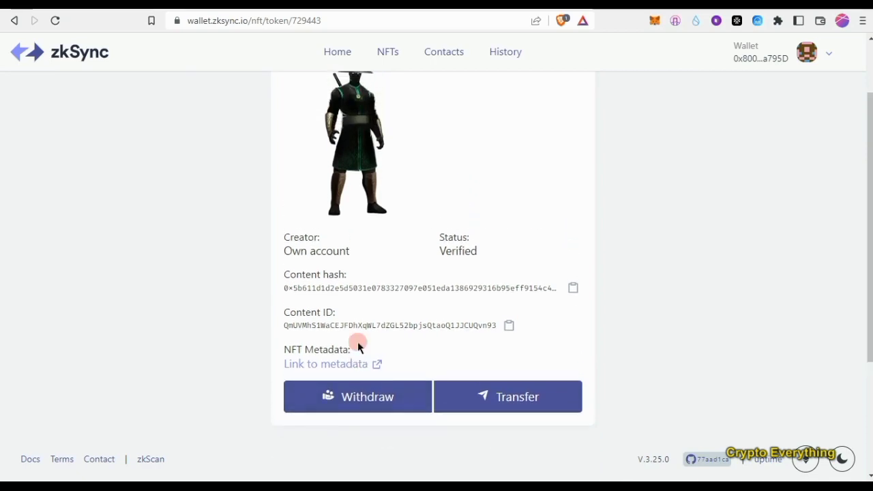
left_click(376, 397)
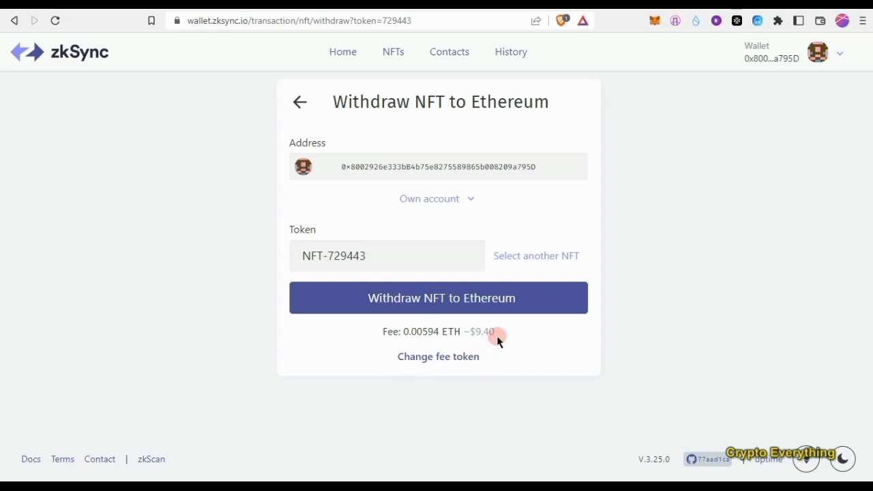
Return from the withdrawal form to the NFT list and open the zkSync ecosystem site linked in task 6 of the airdrop checklist.
left_click(300, 109)
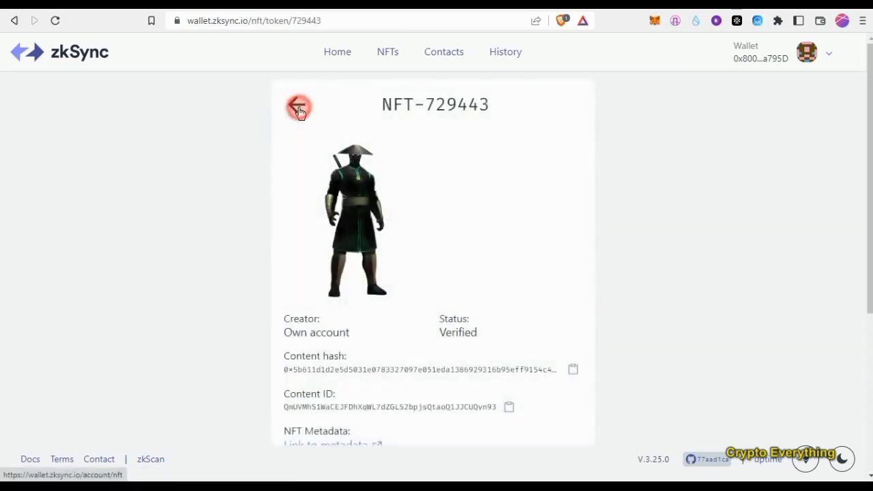
left_click(299, 108)
left_click(96, 4)
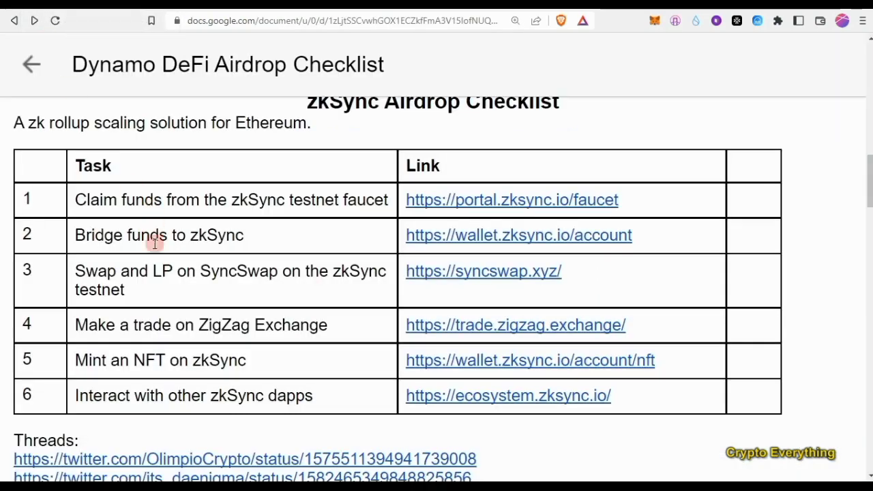
left_click(574, 404)
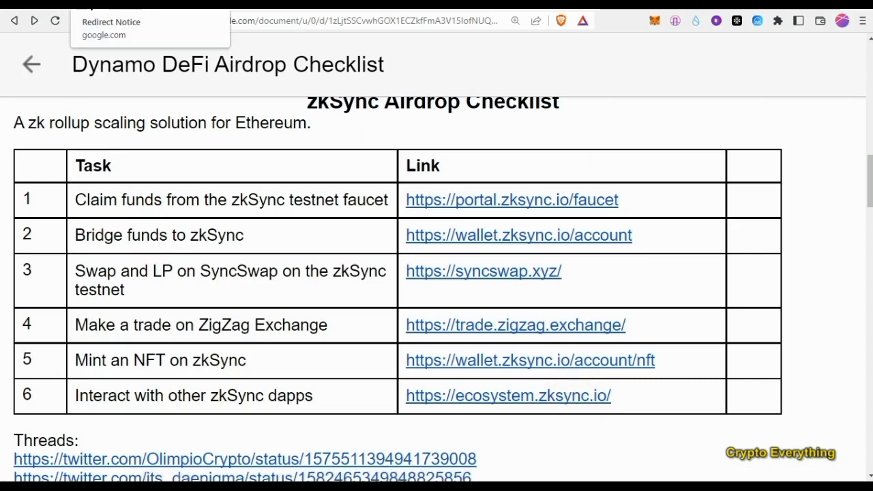
left_click(112, 3)
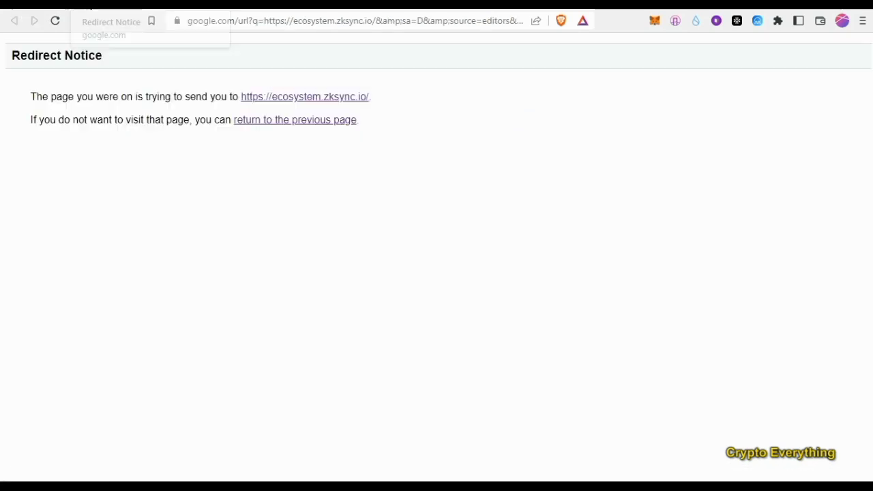
left_click(318, 99)
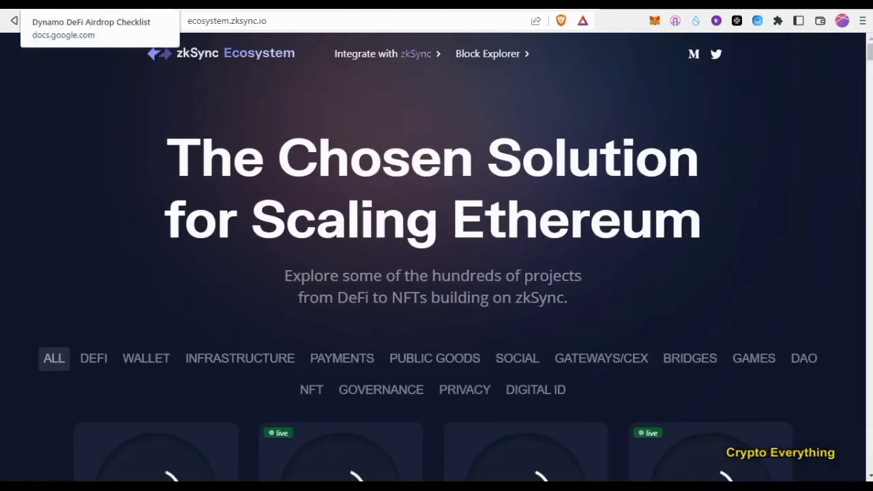
Switch back to the zkSync wallet's home page, open the transfer to Ethereum form and choose the maximum ETH amount.
left_click(89, 4)
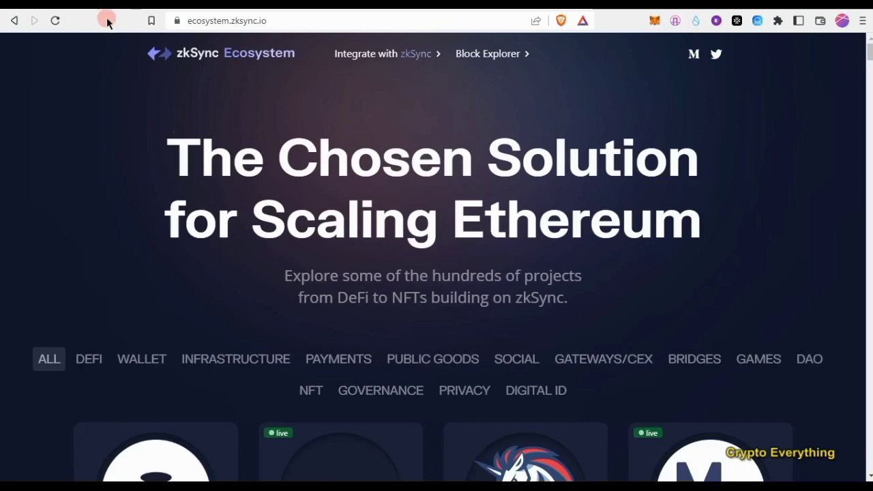
left_click(107, 21)
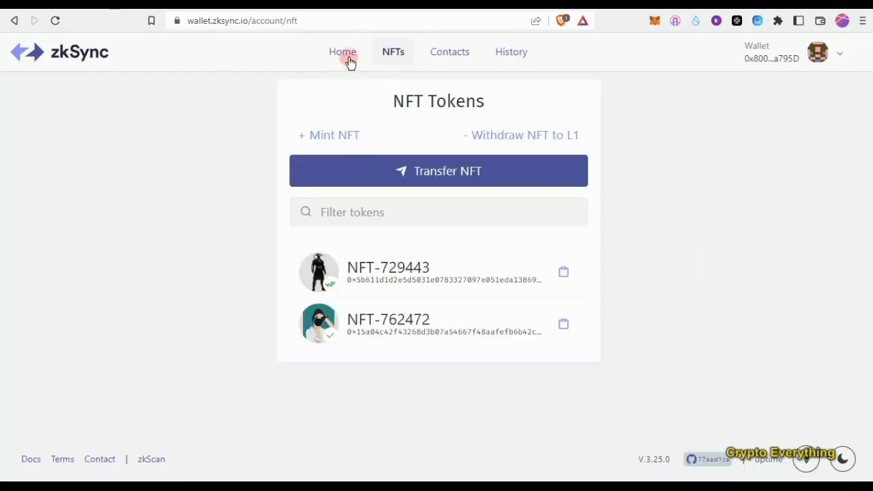
left_click(342, 53)
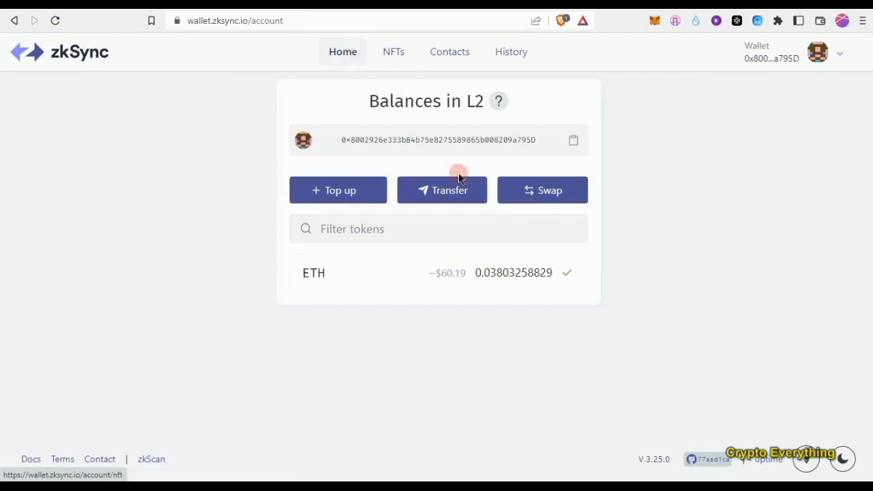
left_click(443, 194)
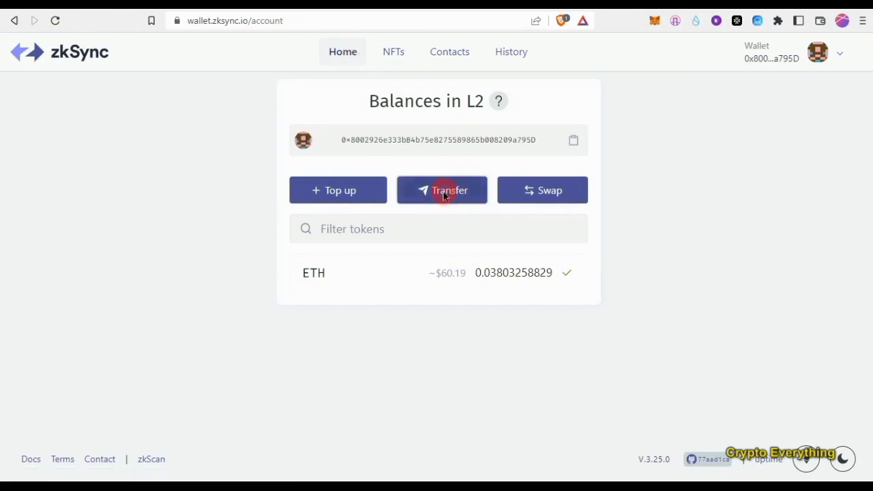
left_click(370, 210)
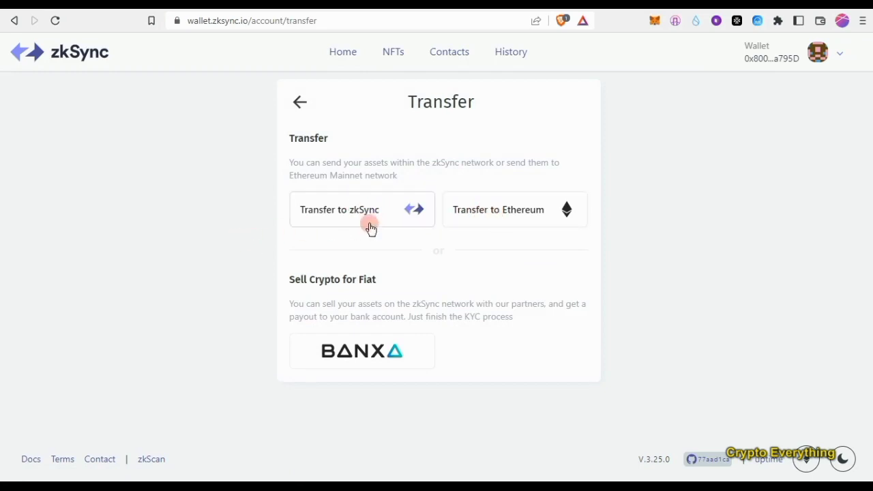
left_click(503, 210)
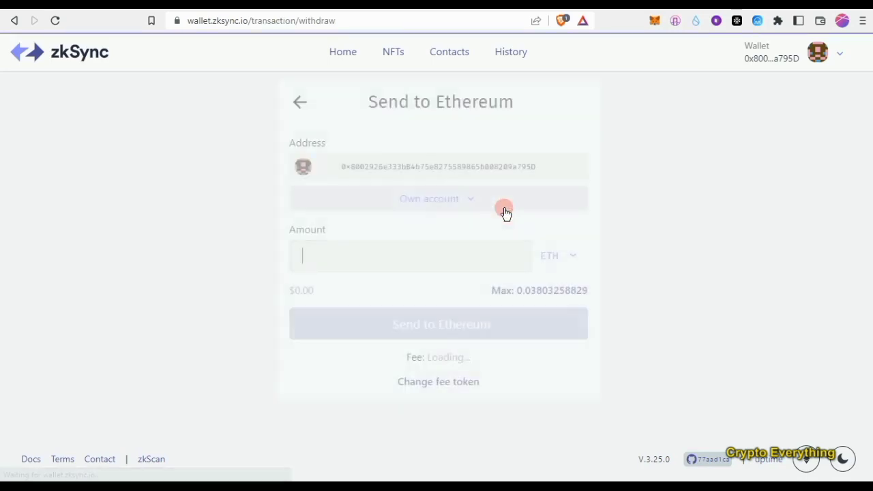
left_click(539, 292)
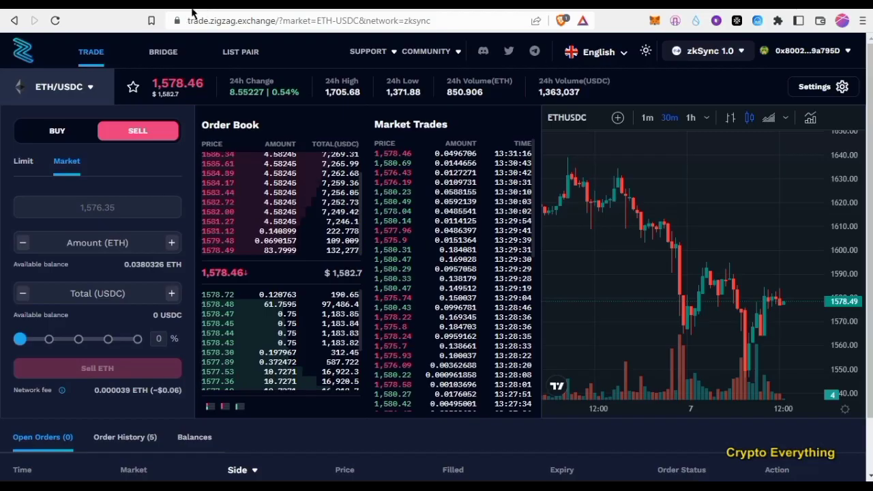
Open the ZigZag bridge, reverse its direction to transfer from zkSync to Ethereum, and return to the airdrop checklist.
left_click(162, 53)
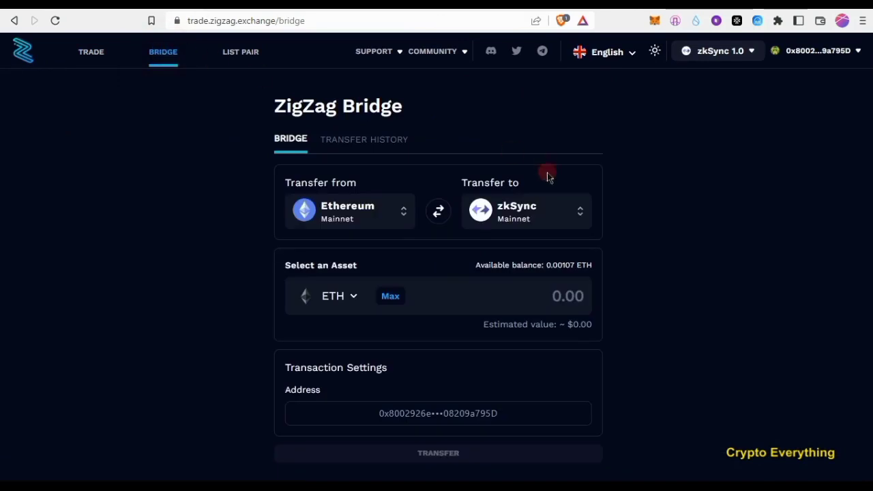
left_click(436, 213)
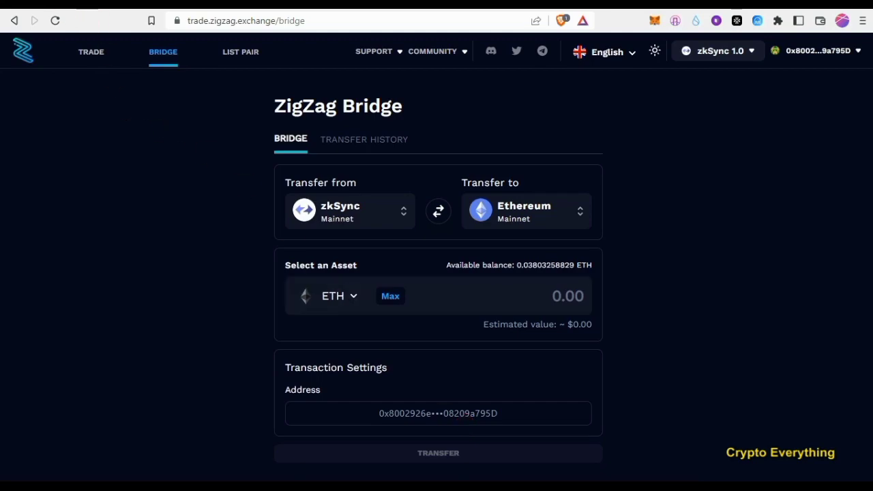
left_click(96, 4)
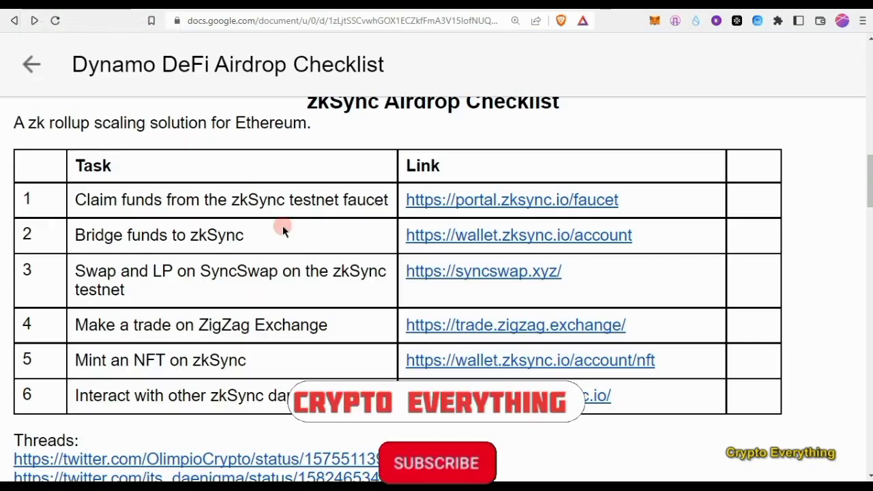